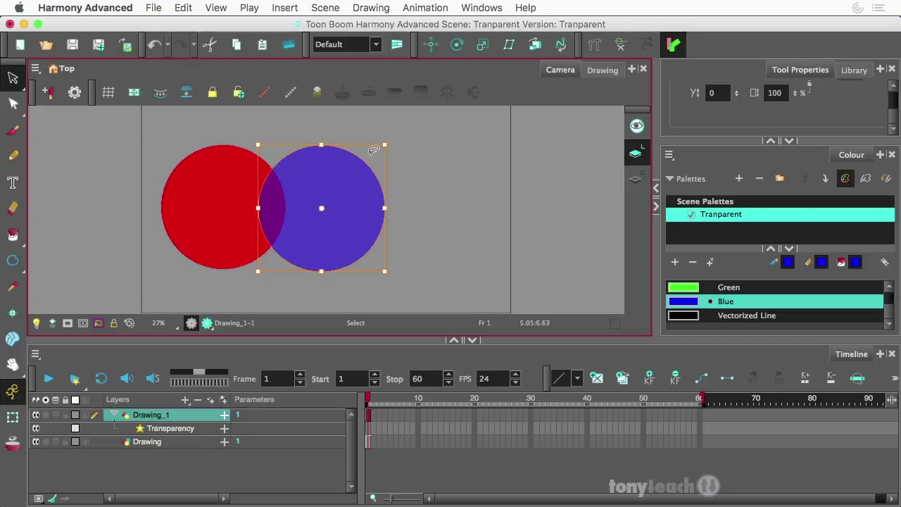
- Shift the blue circle further over the red one and delete all existing layers, including the Transparency effect
left_click_drag(320, 178, 280, 185)
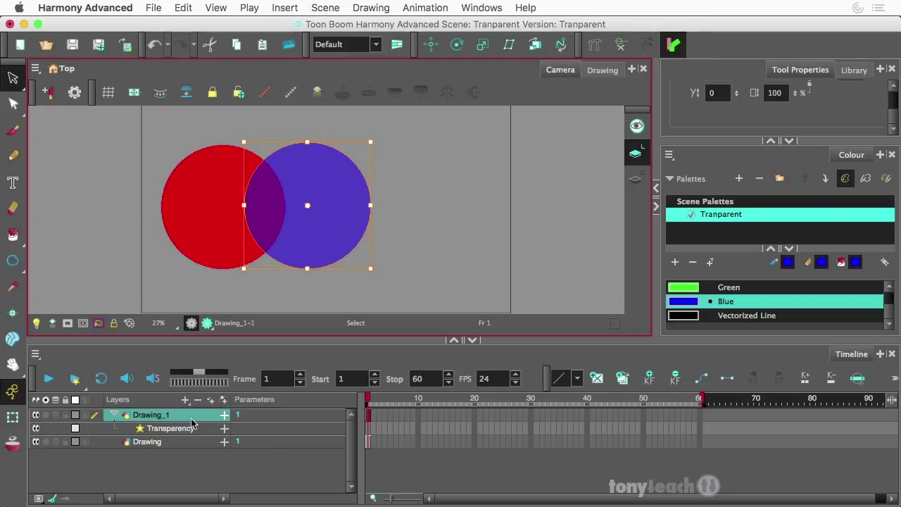
left_click(188, 441, "shift")
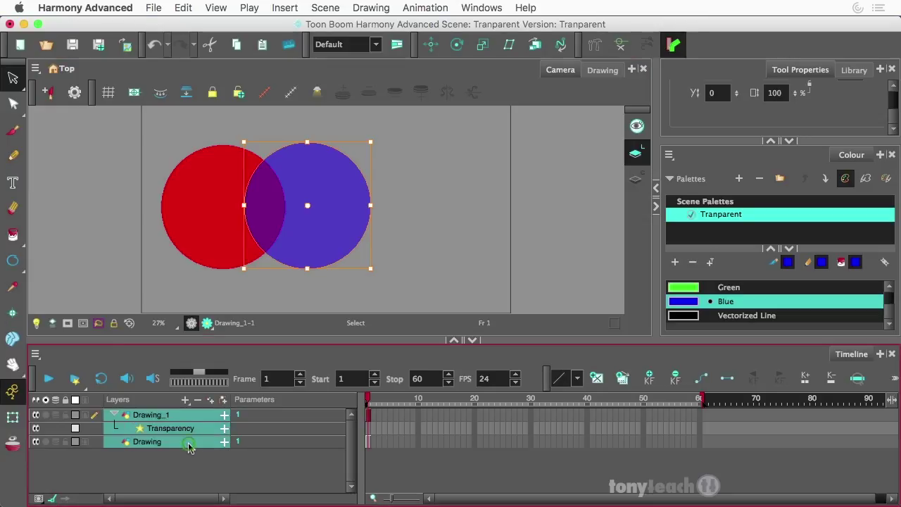
left_click(197, 400)
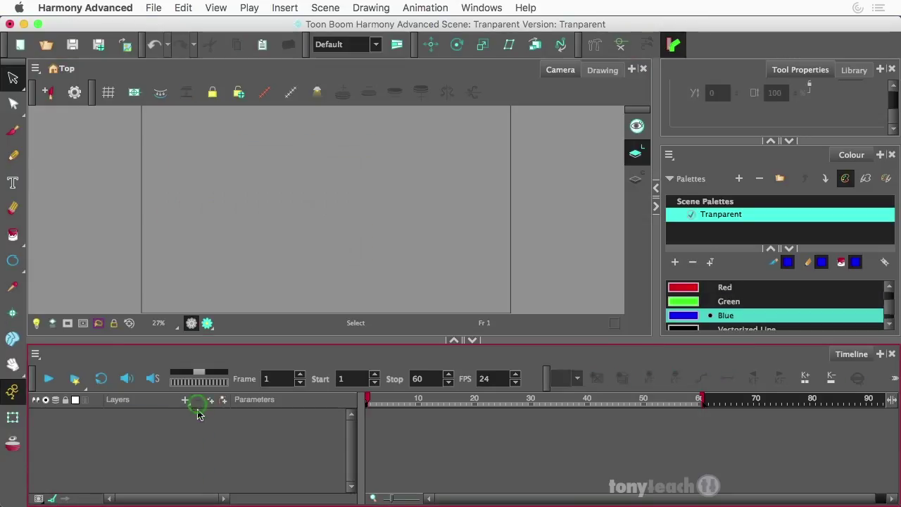
- Activate the Ellipse tool with Red as the drawing colour and bring its size setting into view
left_click(12, 260)
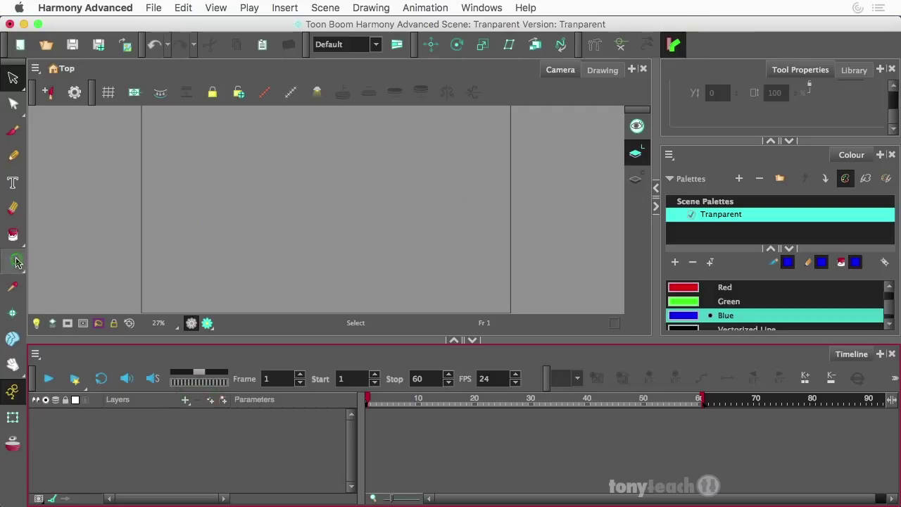
left_click(684, 287)
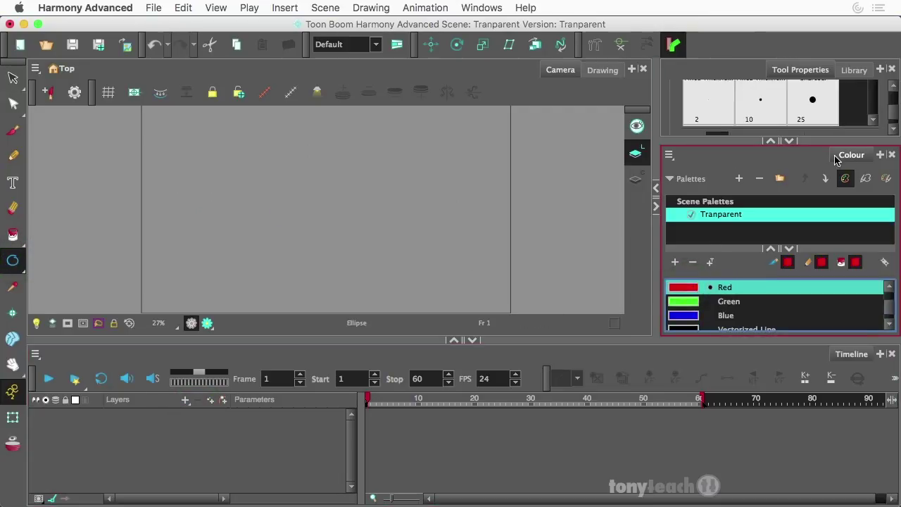
mouse_move(894, 117)
left_mouse_down()
mouse_move(893, 105)
mouse_move(893, 113)
left_mouse_up()
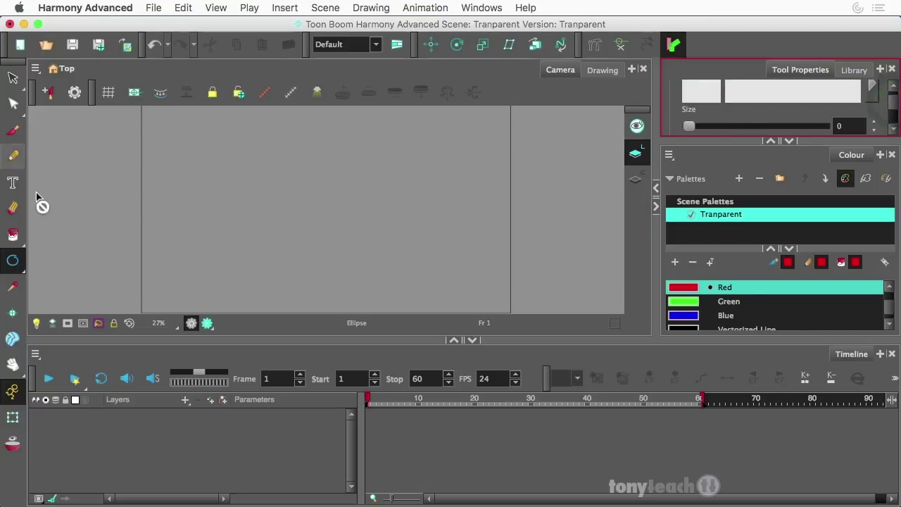
- Add two vector drawing layers named circ1 and circ2
left_click(208, 402)
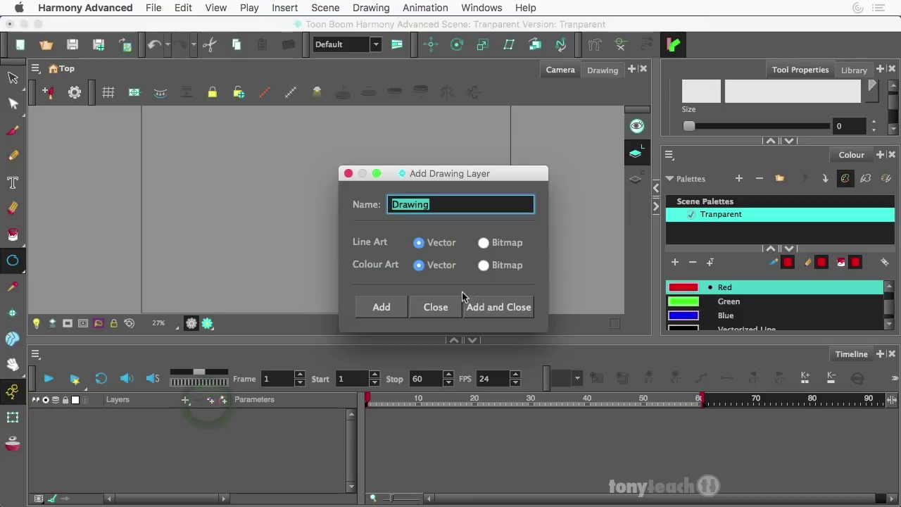
type("c")
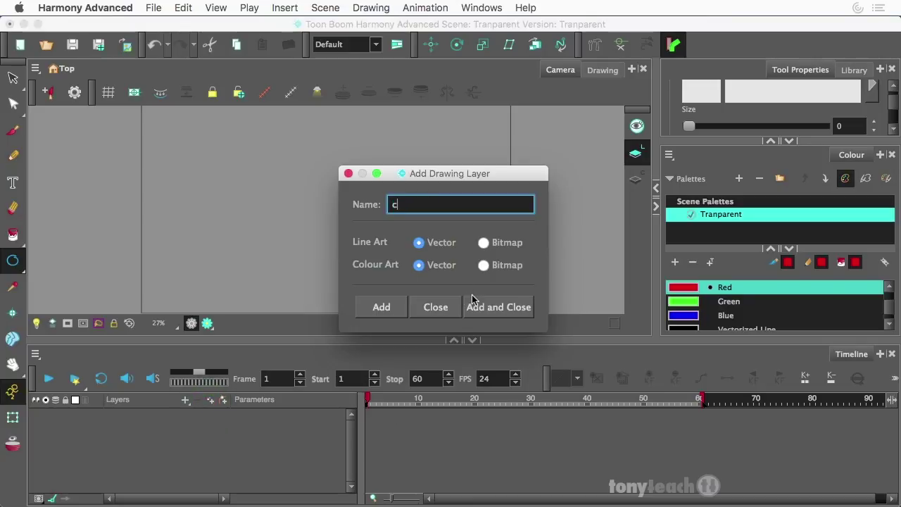
type("irc1")
left_click(382, 307)
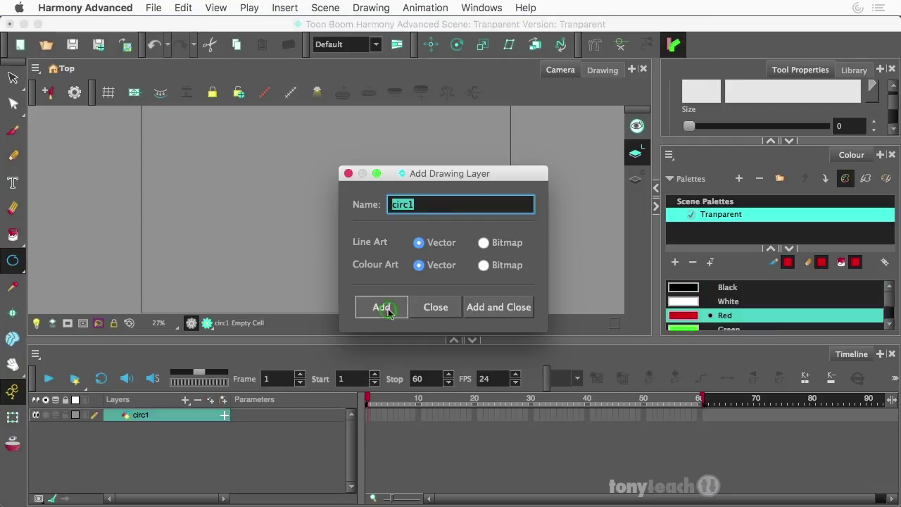
left_click_drag(415, 204, 412, 204)
type("2")
left_click(479, 307)
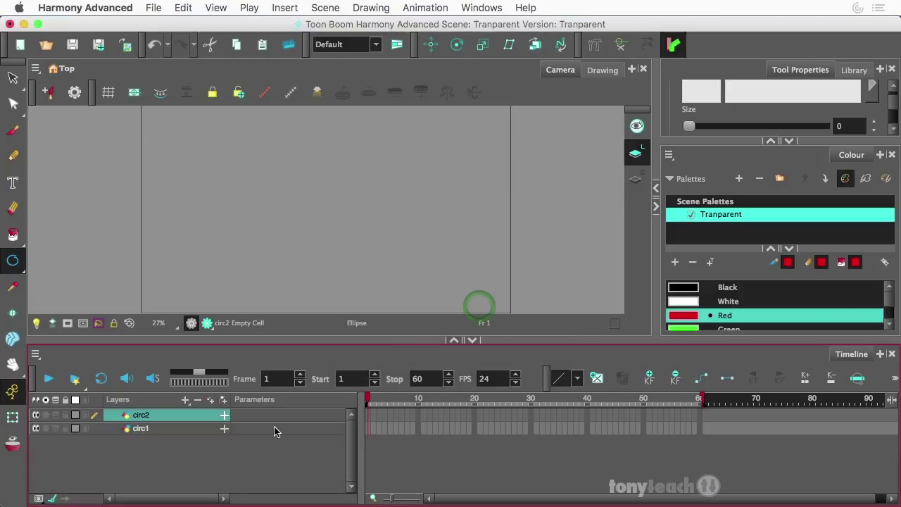
- Draw a filled red circle on frame 1 of the circ1 layer, in the lower middle of the camera frame
left_click(188, 427)
left_click(370, 430)
left_click(209, 69)
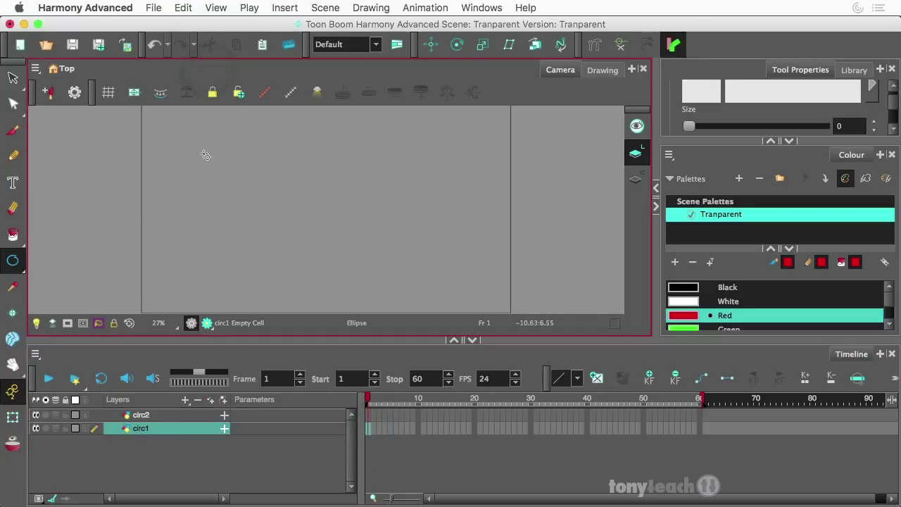
left_click_drag(205, 157, 333, 296)
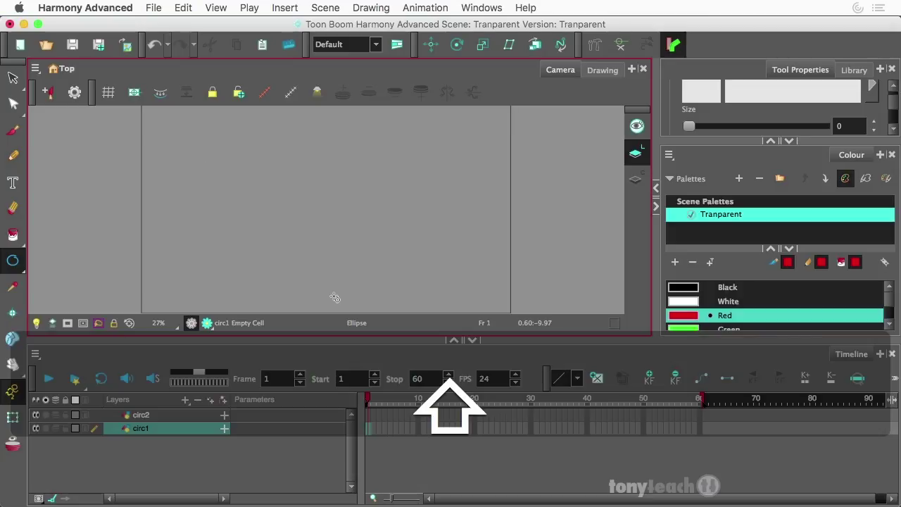
left_click_drag(335, 298, 335, 298)
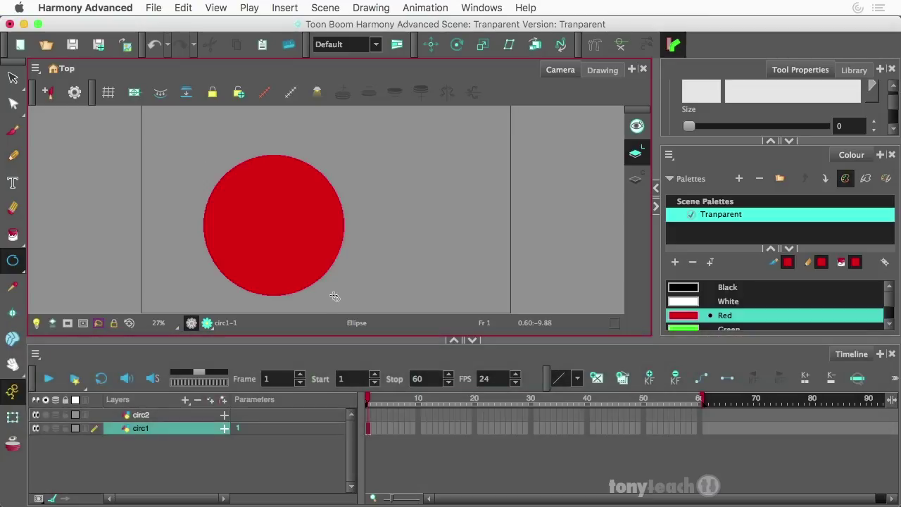
- Draw a similarly sized Blue circle on frame 1 of the circ2 layer, partly overlapping the red circle's right edge
left_click(369, 418)
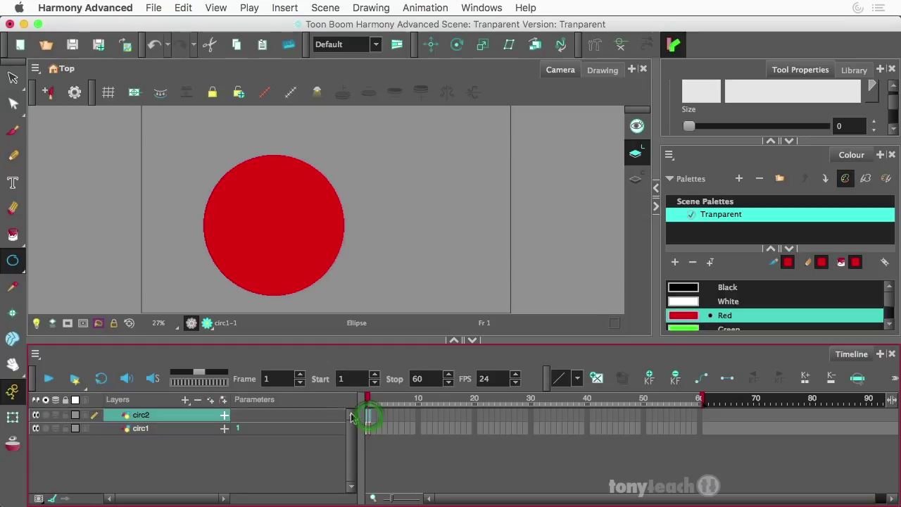
scroll(700, 310, "down", 2)
left_click(703, 302)
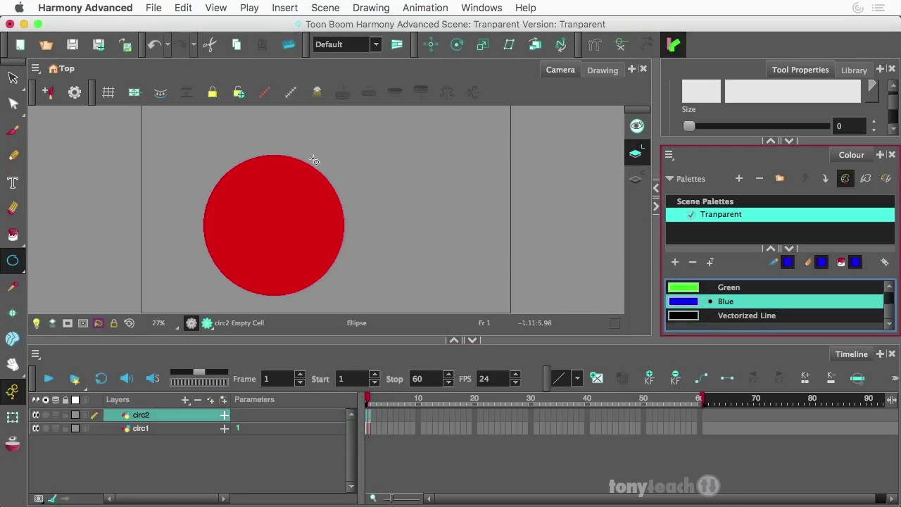
mouse_move(313, 159)
left_mouse_down()
mouse_move(368, 241)
mouse_move(437, 294)
left_mouse_up()
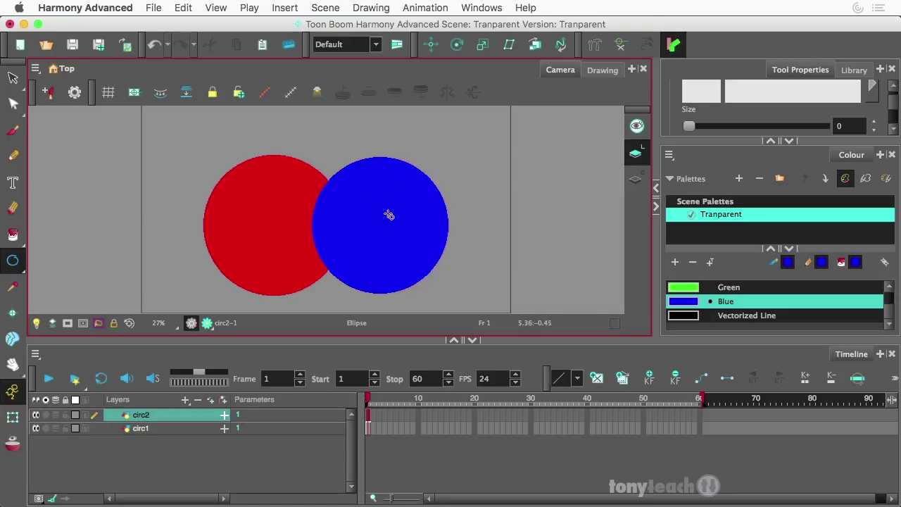
- Add a Transparency effect to the circ2 layer
left_click(184, 401)
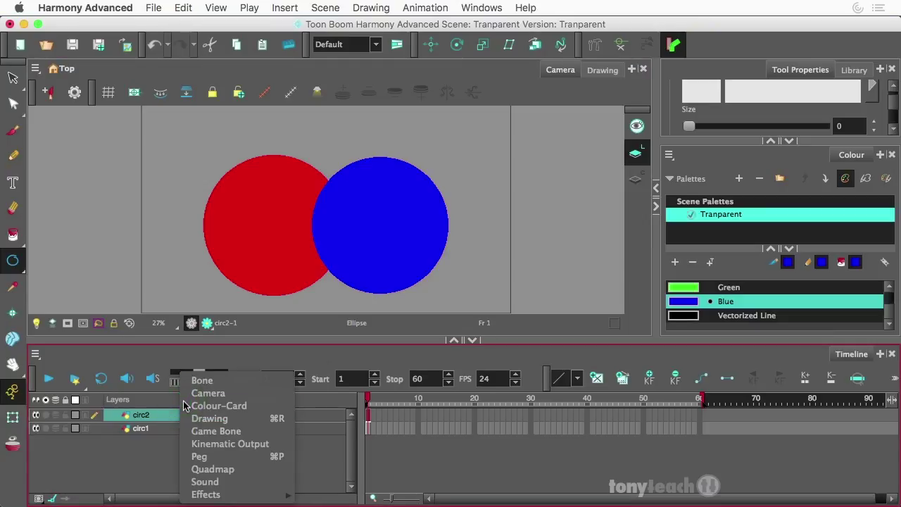
mouse_move(235, 496)
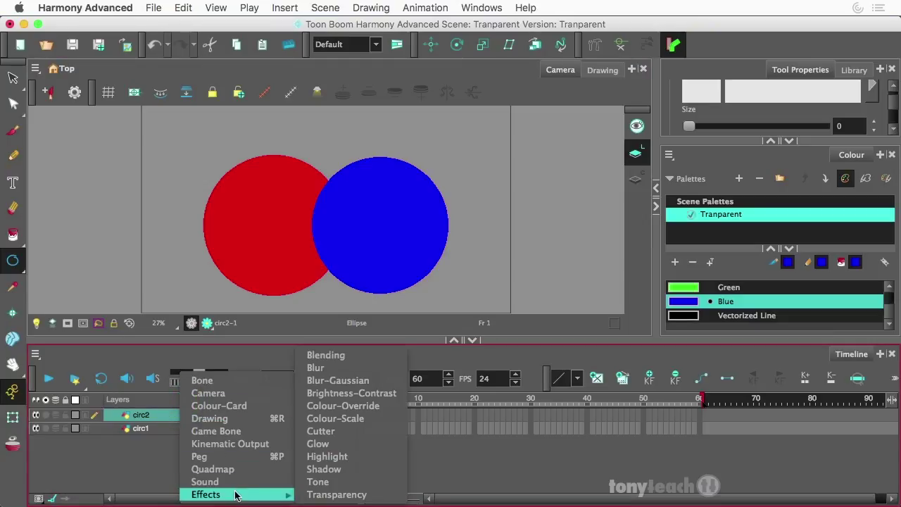
left_click(329, 496)
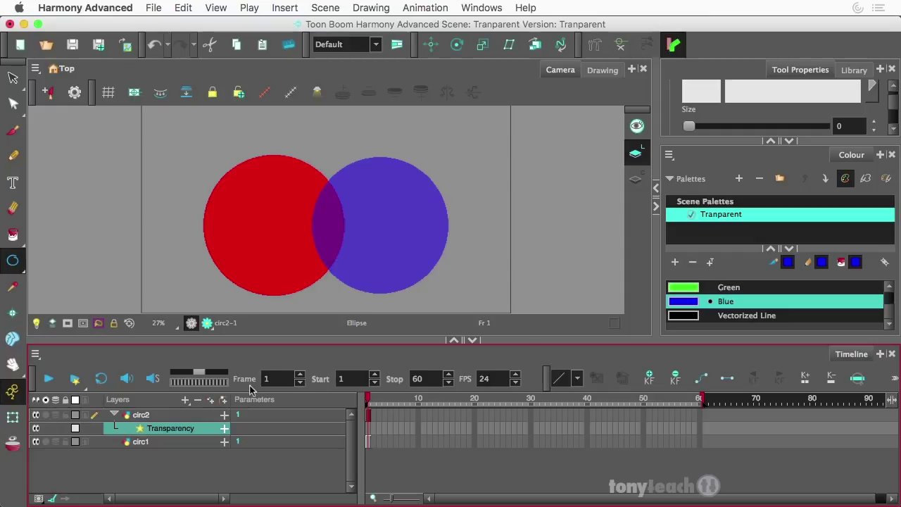
- Set the Transparency effect's value on circ2 to 0 and close its layer properties
double_click(140, 430)
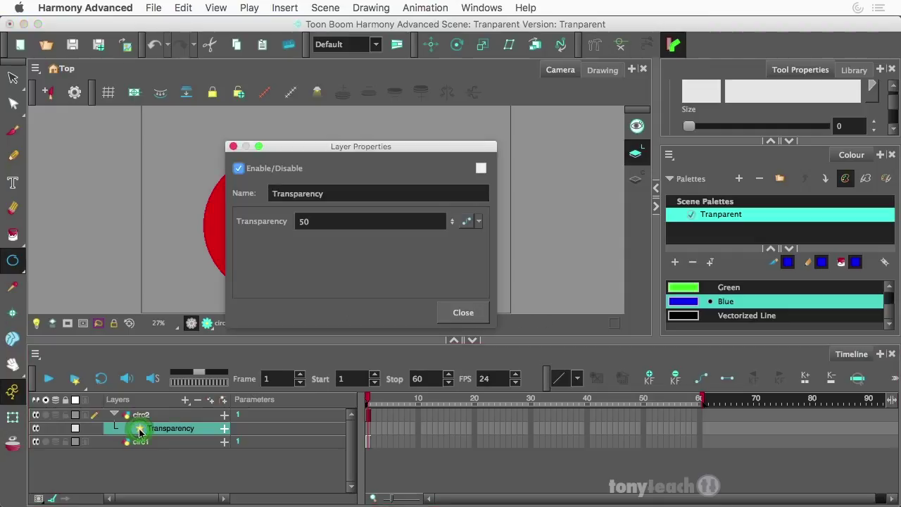
left_click_drag(352, 146, 624, 140)
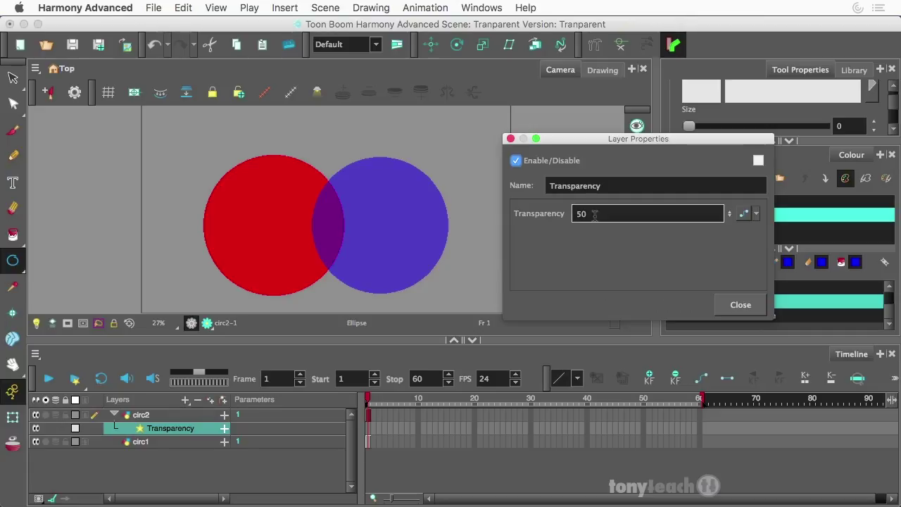
left_click(596, 216)
double_click(599, 215)
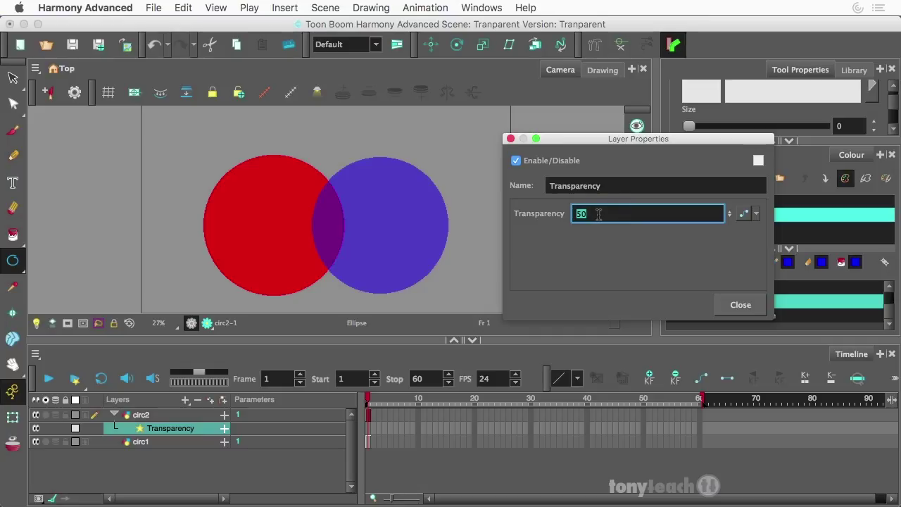
type("0")
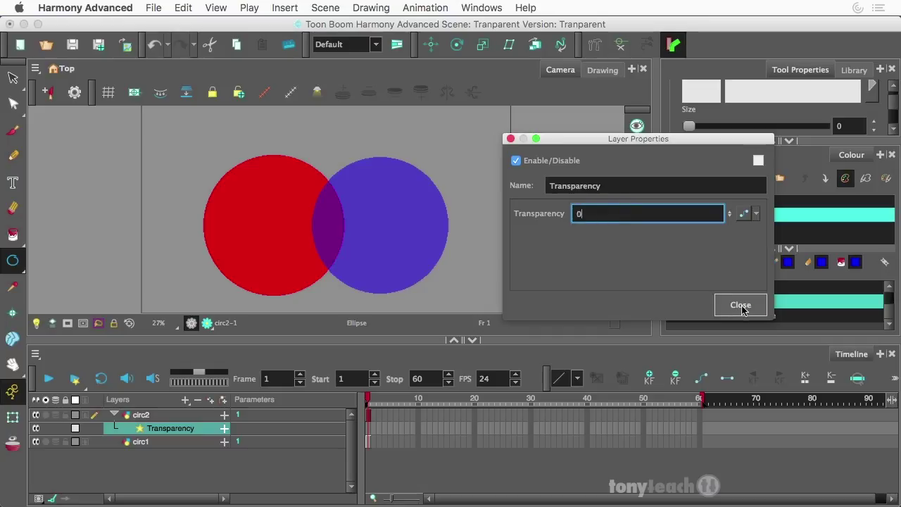
left_click(740, 304)
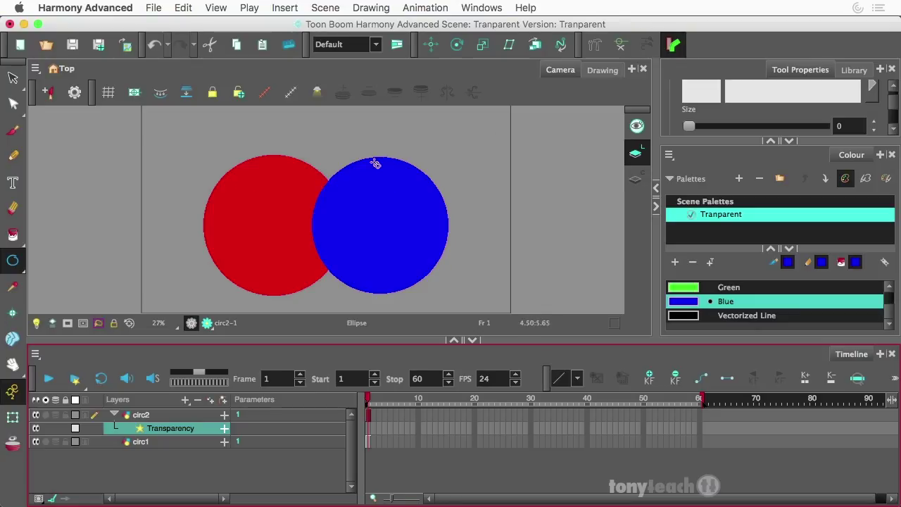
- Reopen the Transparency effect's layer properties and set its value to 100
double_click(140, 430)
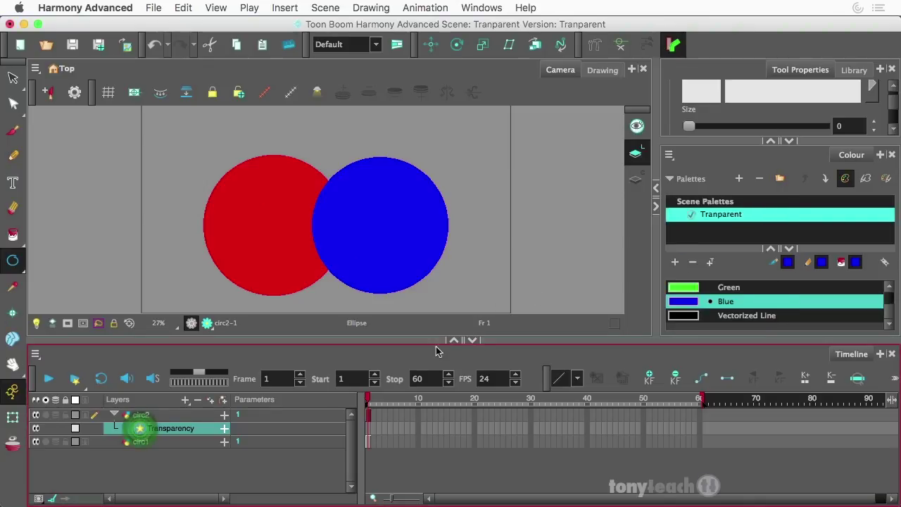
double_click(140, 429)
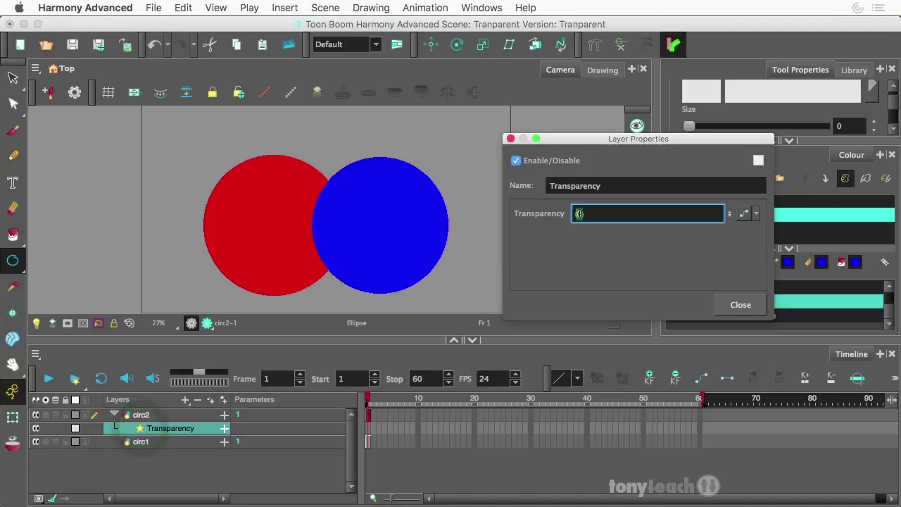
left_click(580, 214)
type("100")
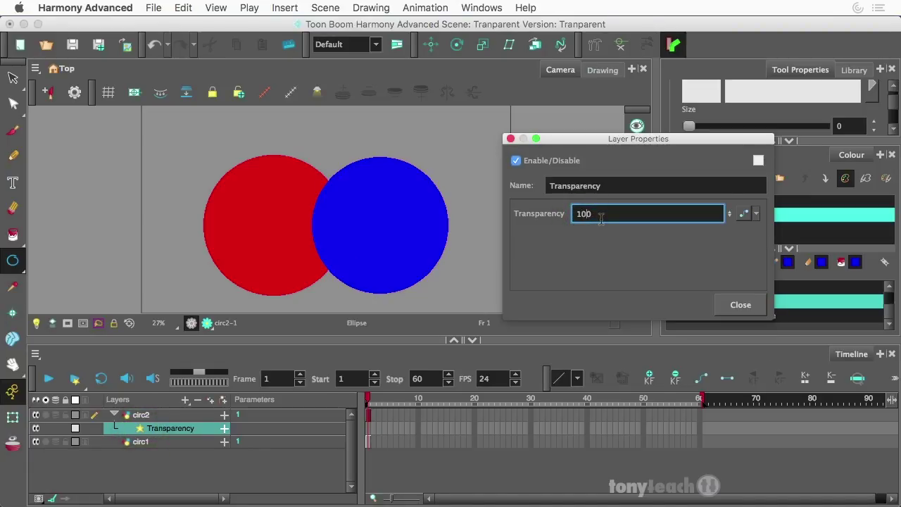
key("Return")
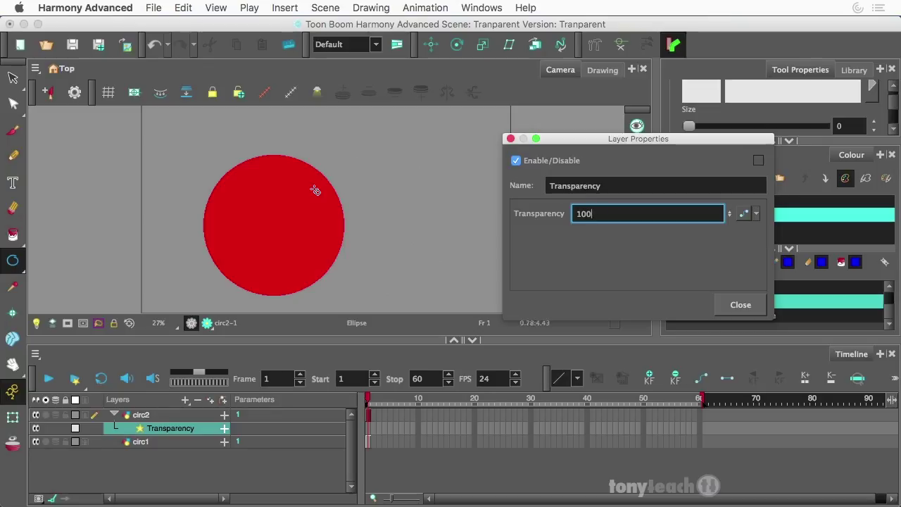
- Set the Transparency effect's value to 85 and close the layer properties
left_click_drag(609, 213, 561, 215)
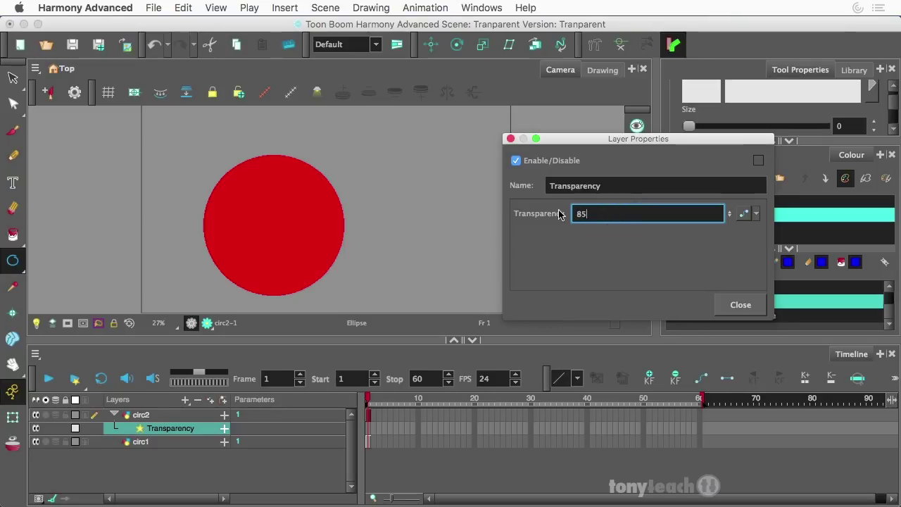
type("85")
key("Return")
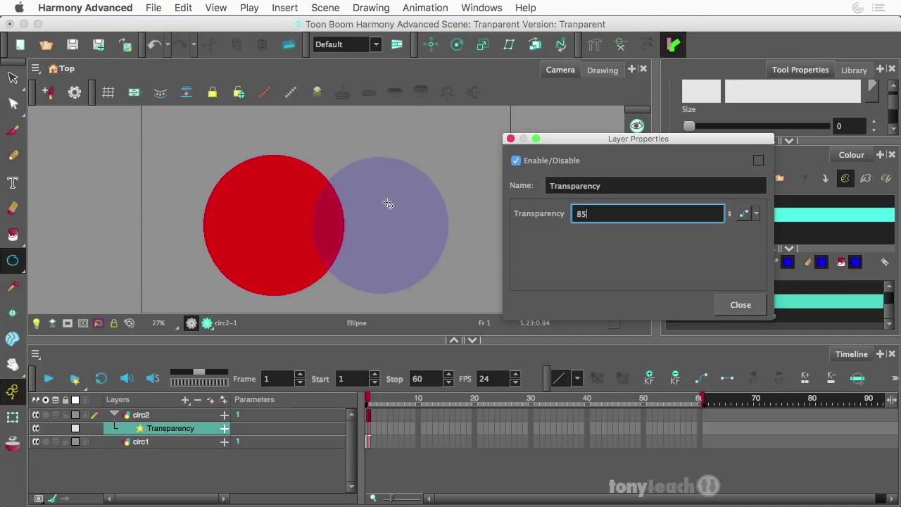
left_click(511, 139)
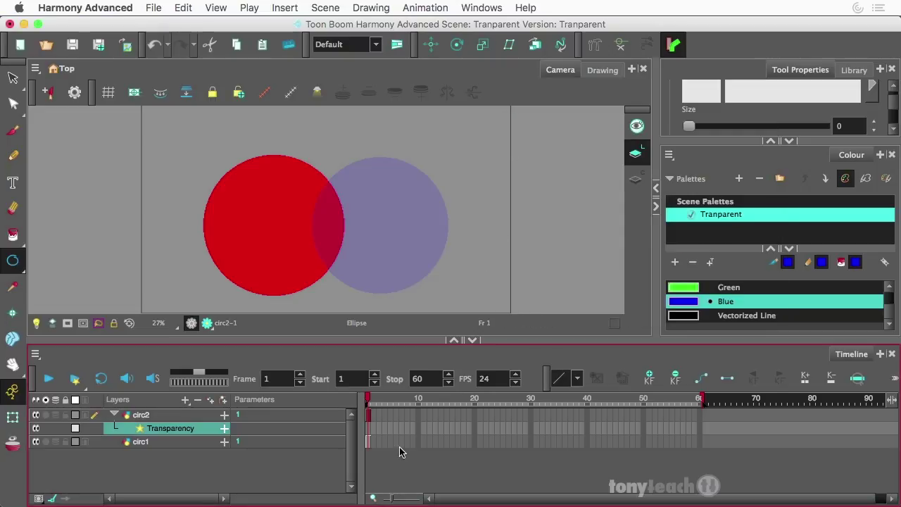
- Extend the exposure of the circ1 and circ2 drawings through frame 60
left_click(701, 443)
left_click(700, 416, "shift")
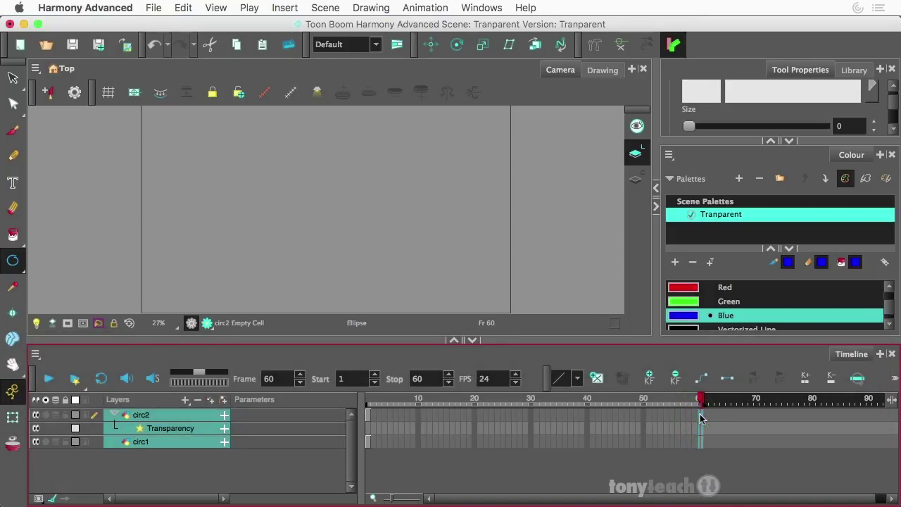
key("F5")
- Add a keyframe to the Transparency effect at frame 1 and go to frame 40
left_click_drag(388, 402, 346, 404)
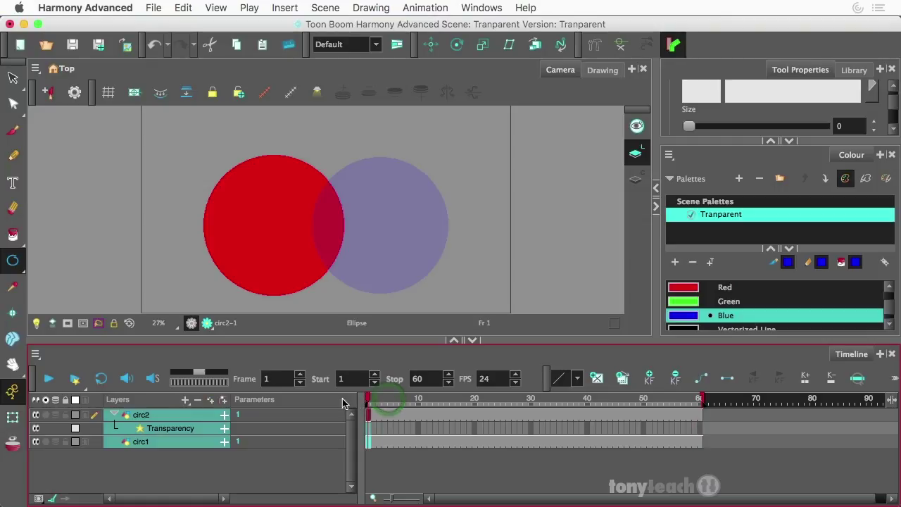
left_click(369, 430)
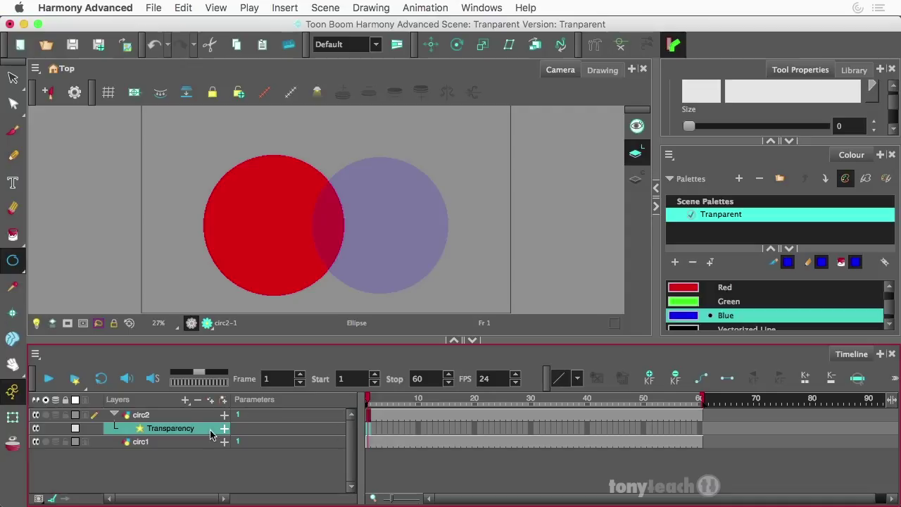
key("F6")
left_click_drag(368, 403, 590, 415)
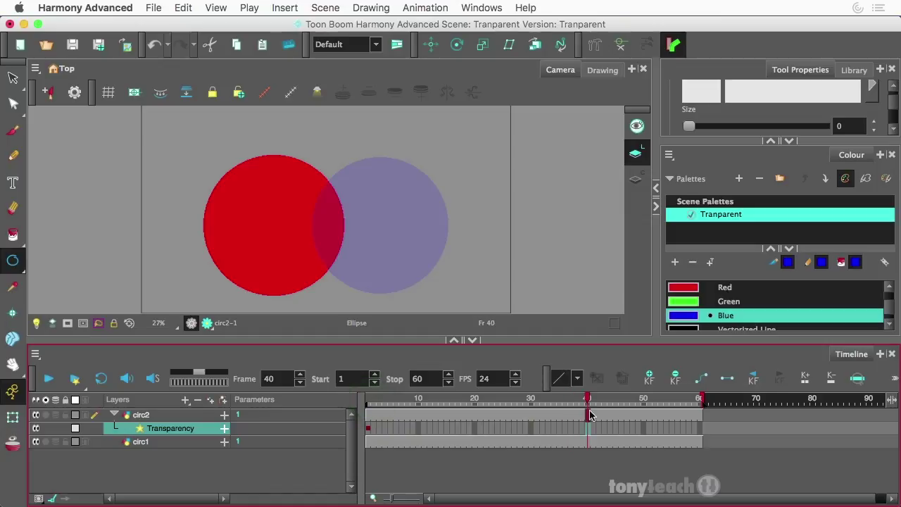
- Open the Transparency effect's function curve in the Bezier Editor and add a keyframe at frame 50
double_click(142, 431)
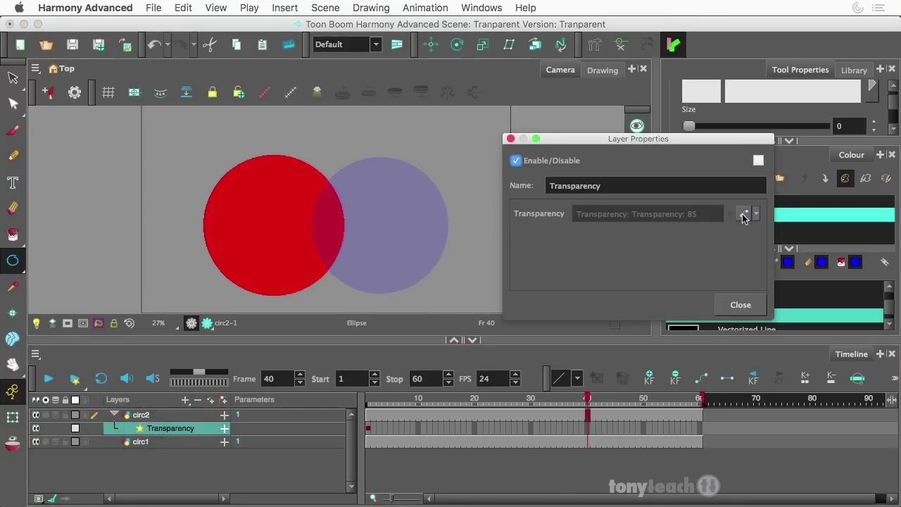
left_click(744, 215)
left_click_drag(385, 103, 551, 90)
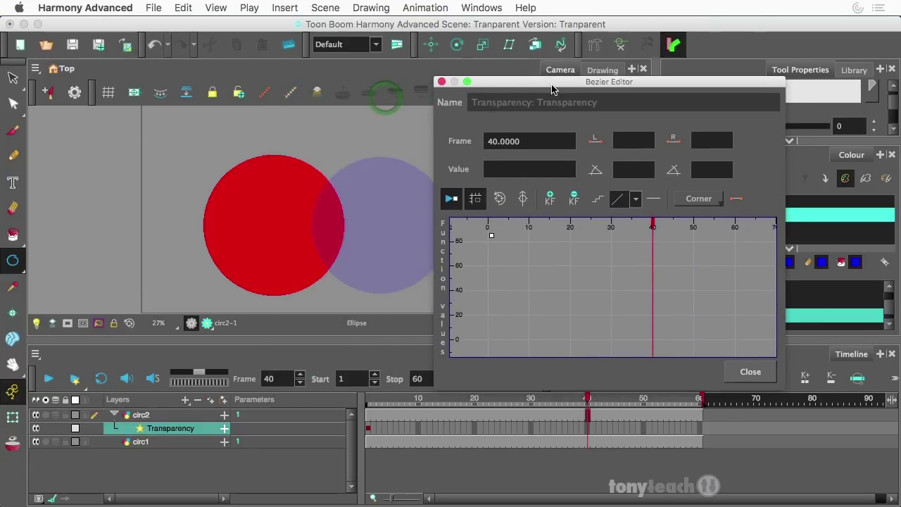
left_click(492, 236)
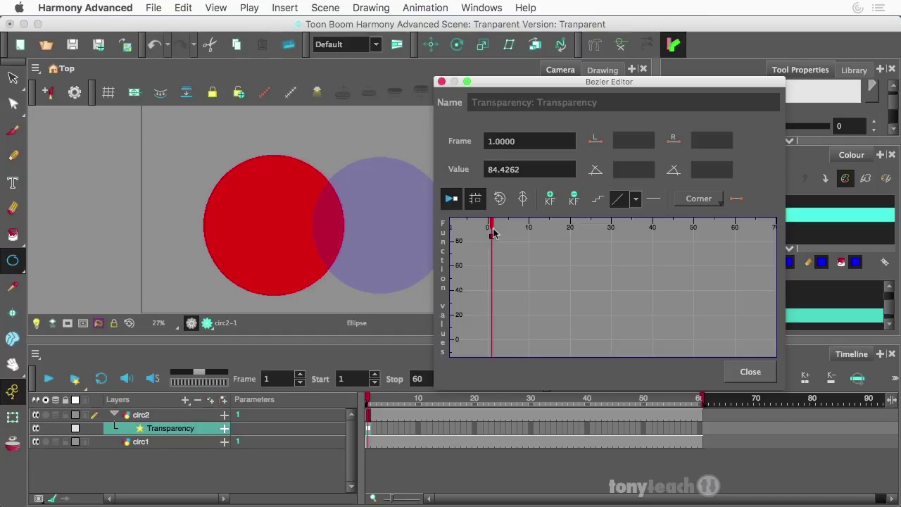
left_click_drag(492, 237, 695, 247)
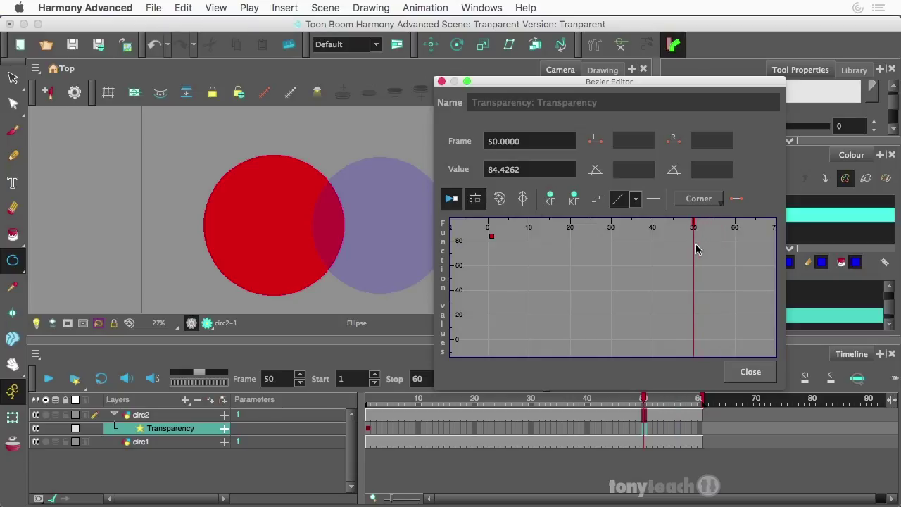
left_click(553, 200)
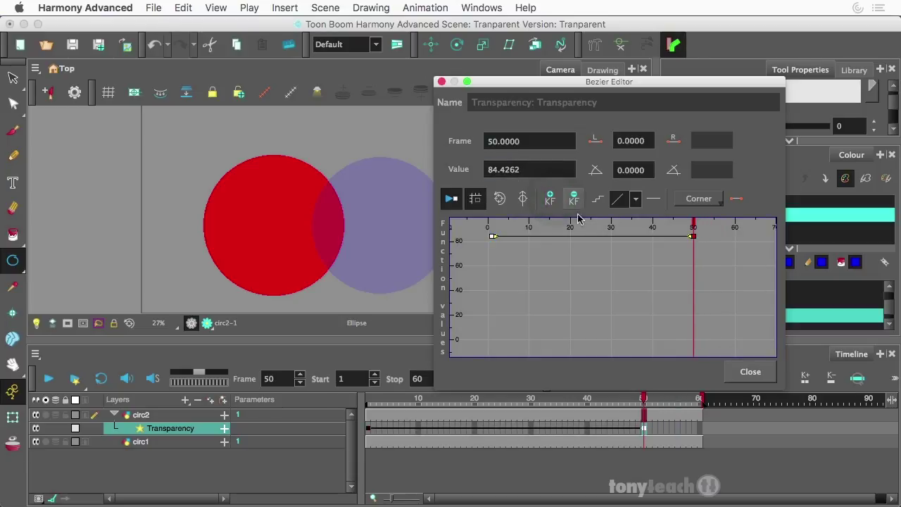
- Set the frame 50 keyframe's value to 15 and scrub back along the transparency curve
left_click(514, 169)
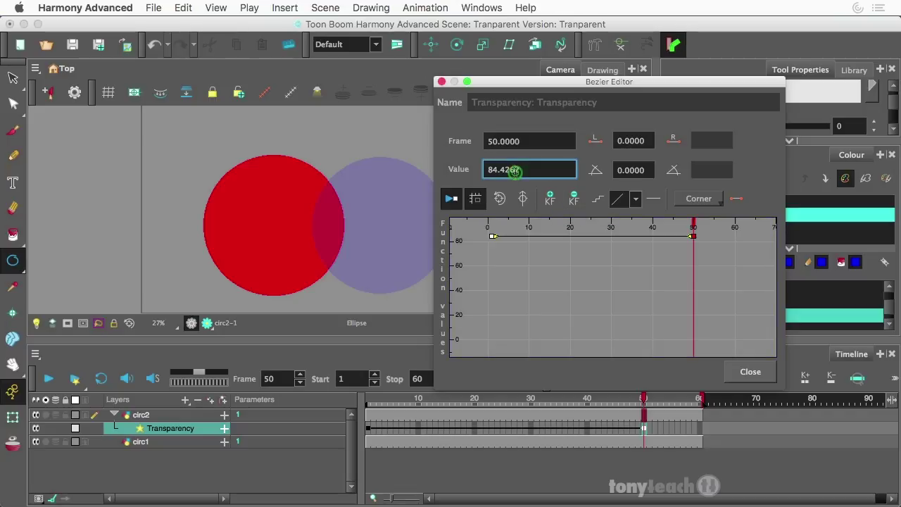
double_click(504, 170)
type("15")
key("Return")
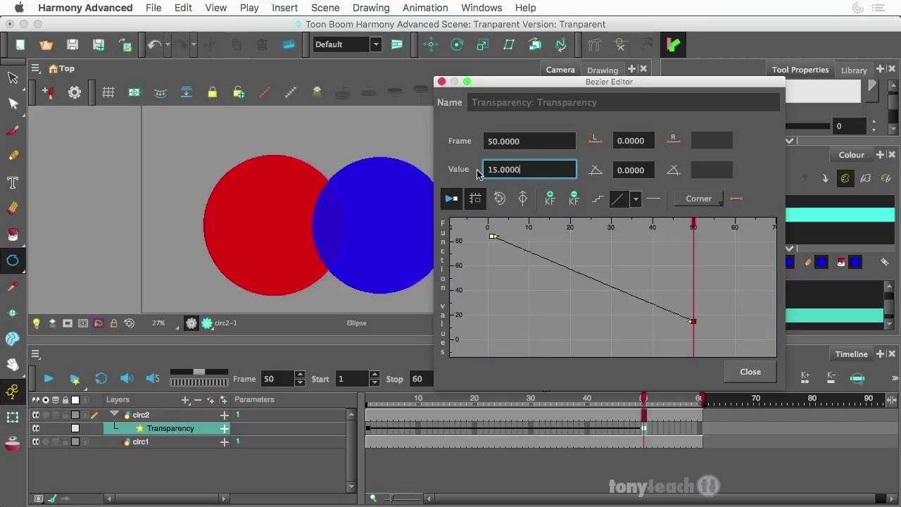
mouse_move(695, 229)
left_mouse_down()
mouse_move(500, 225)
mouse_move(617, 247)
mouse_move(679, 240)
mouse_move(693, 260)
mouse_move(643, 243)
mouse_move(492, 236)
mouse_move(678, 285)
mouse_move(688, 302)
left_mouse_up()
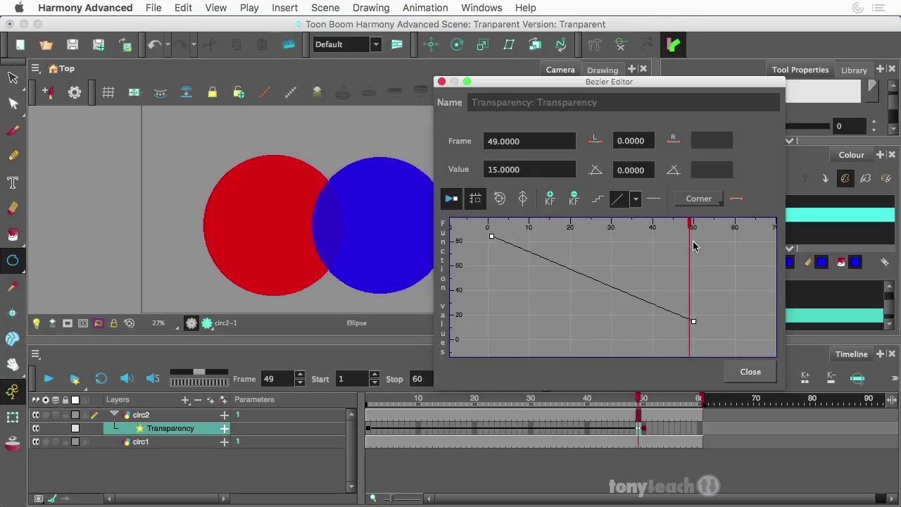
left_click_drag(692, 226, 639, 227)
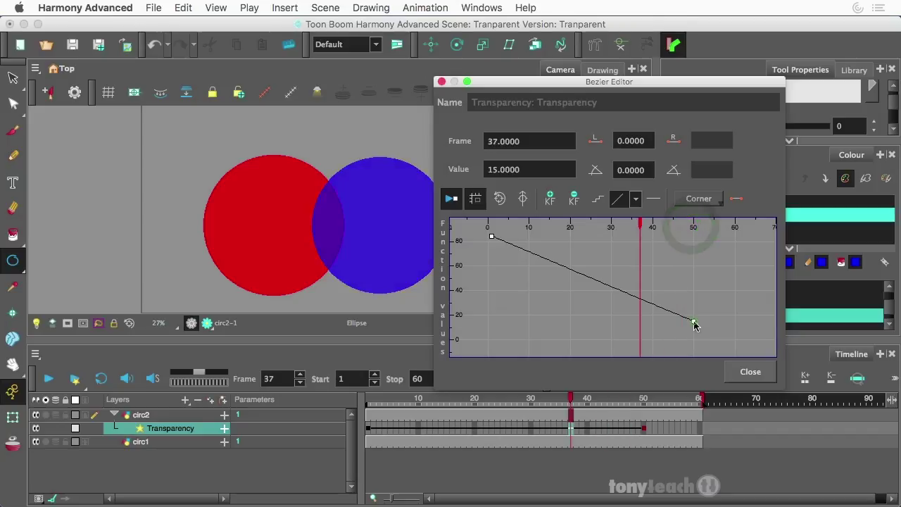
- Pull out the Bezier handles of both keyframes to bend the transparency curve into an S shape
left_click(693, 321)
left_click_drag(689, 322, 590, 321)
left_click_drag(495, 237, 648, 238)
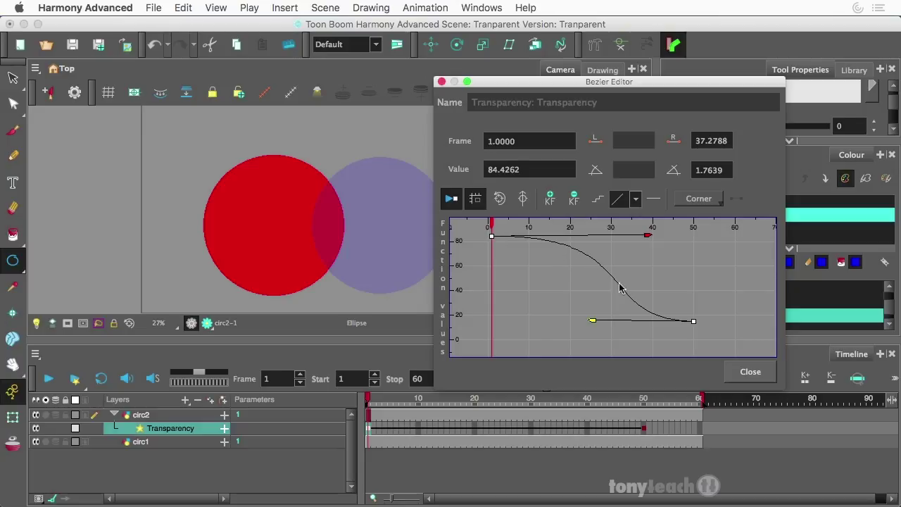
- Apply the S-shaped ease-in, ease-out preset to the transparency curve and close the editor and layer properties
left_click(633, 201)
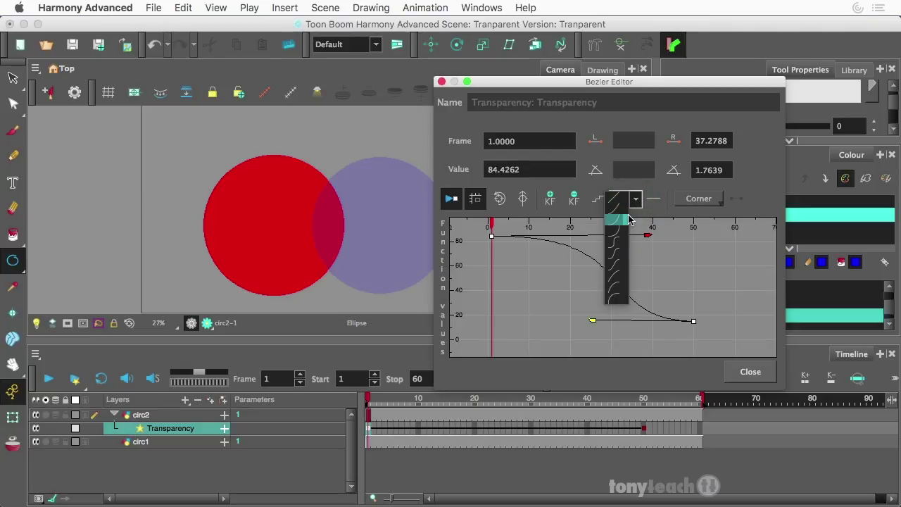
left_click(614, 255)
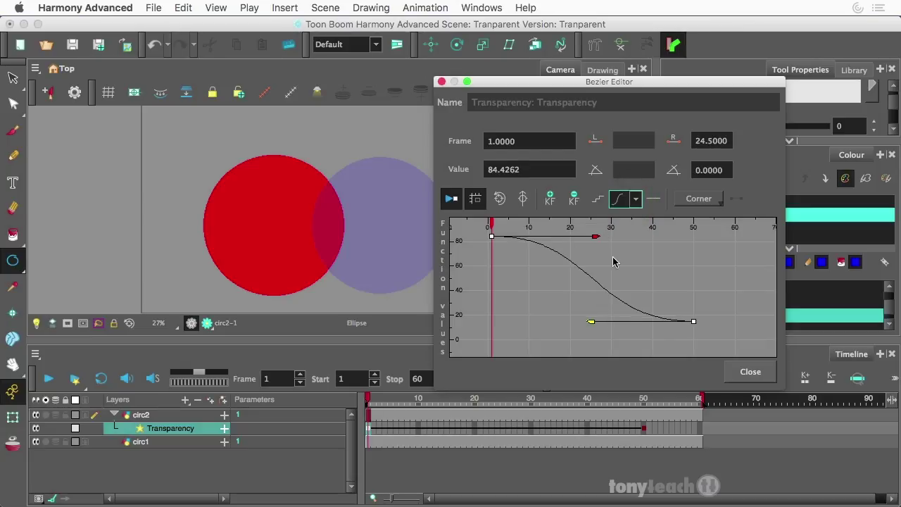
left_click(748, 370)
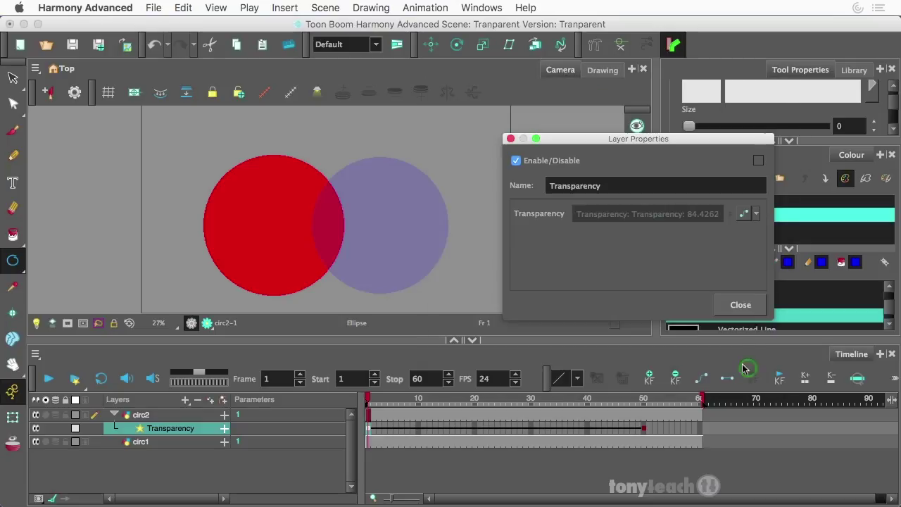
left_click(739, 305)
- Play back the transparency animation with looping enabled and stop it
left_click(49, 380)
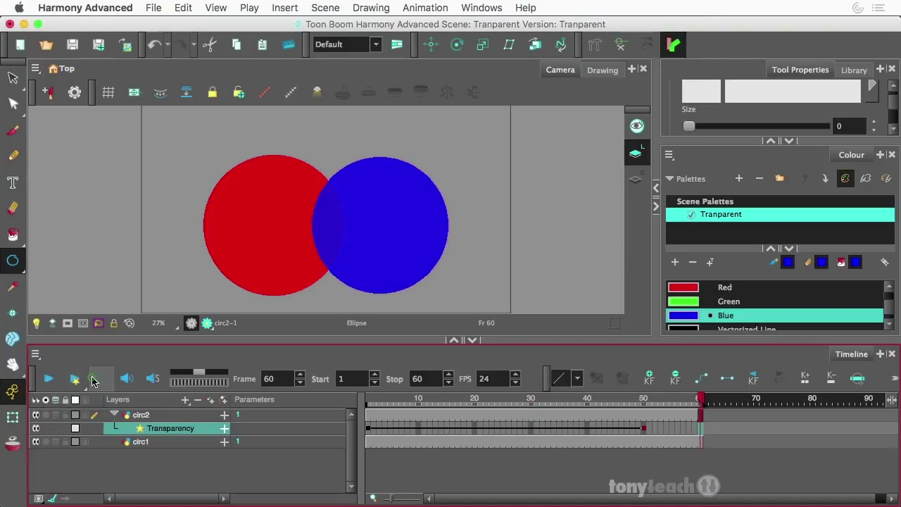
left_click(46, 381)
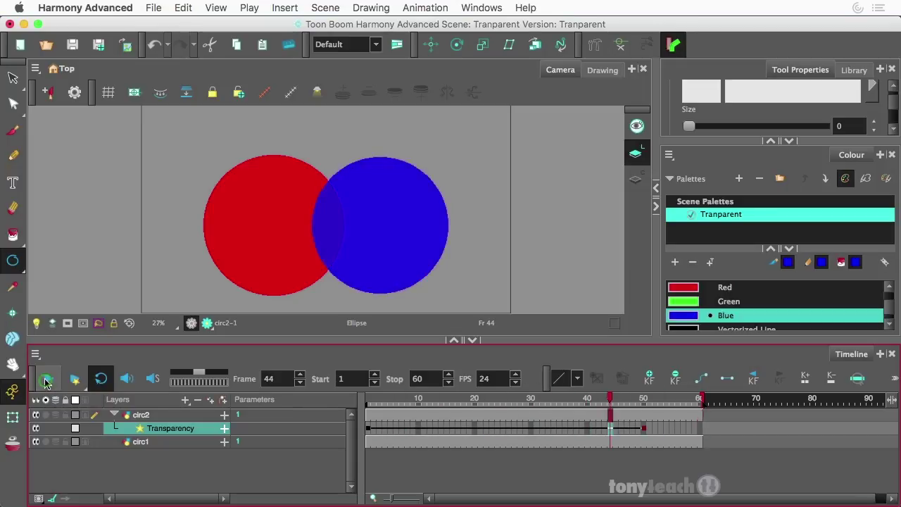
- Add a Blur effect to the circ2 layer
left_click(182, 415)
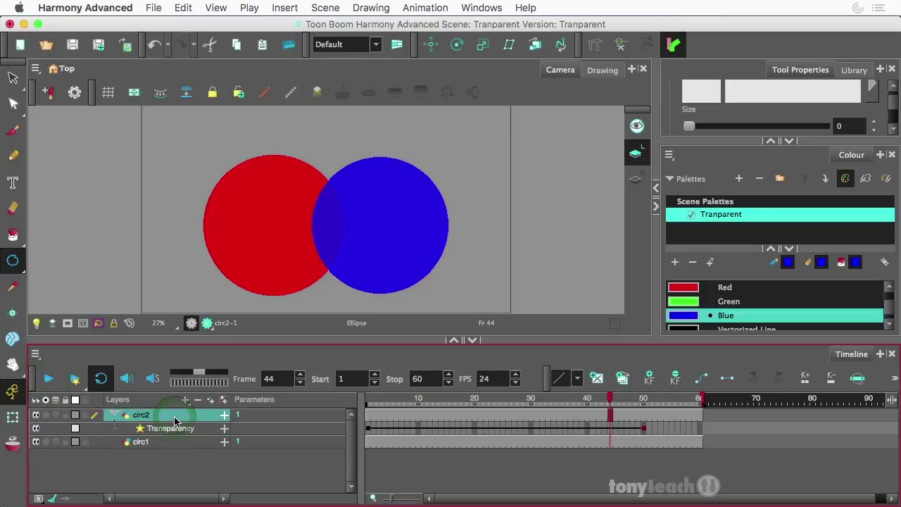
left_click(207, 400)
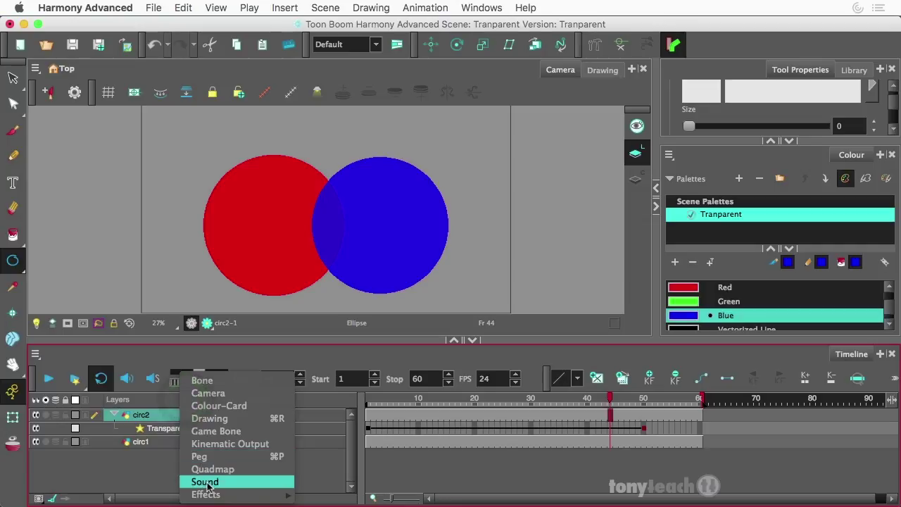
mouse_move(212, 496)
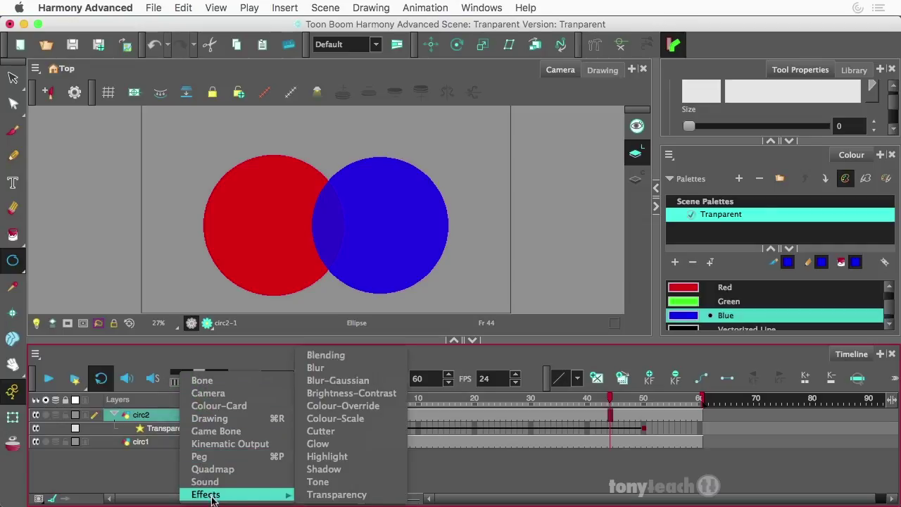
left_click(342, 368)
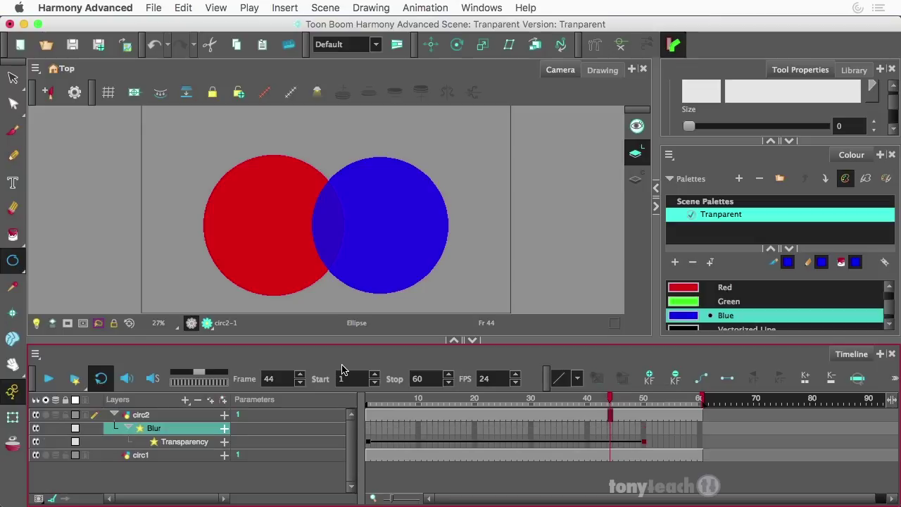
- Set the Blur effect's radius to 50 and close its layer properties
double_click(141, 430)
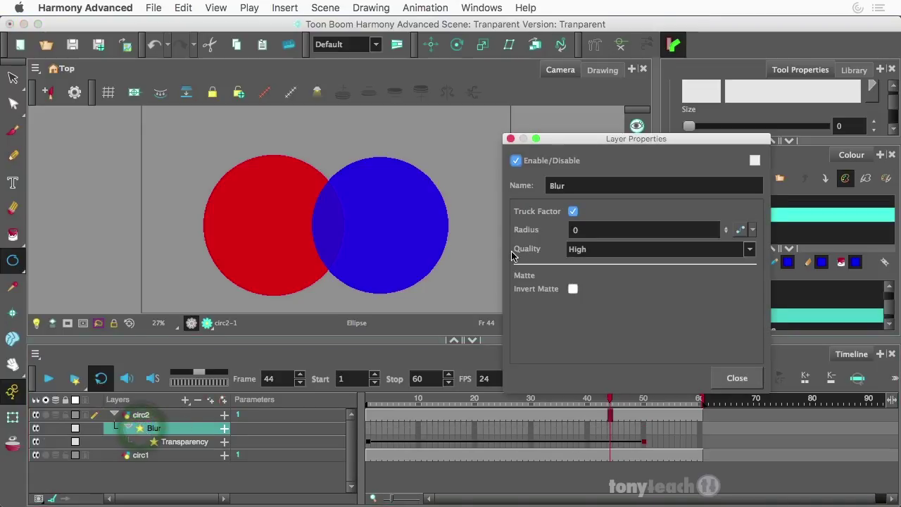
double_click(601, 230)
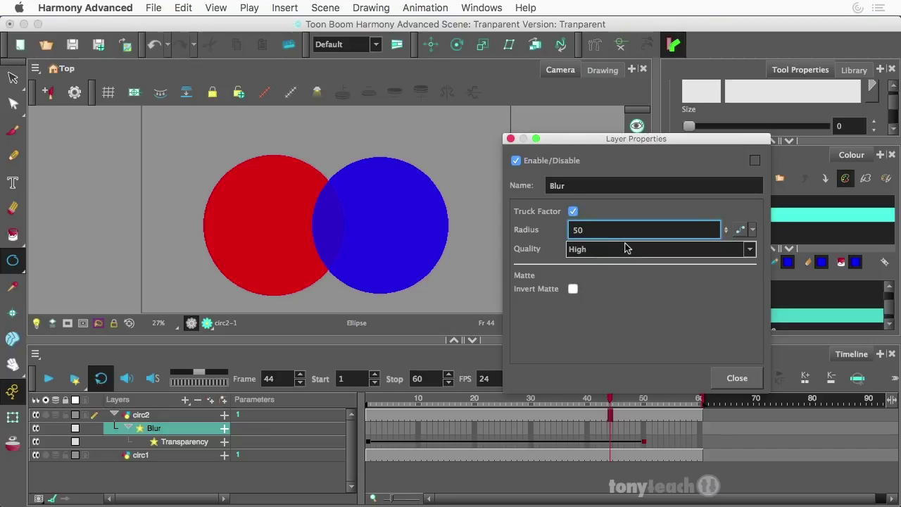
left_click(737, 378)
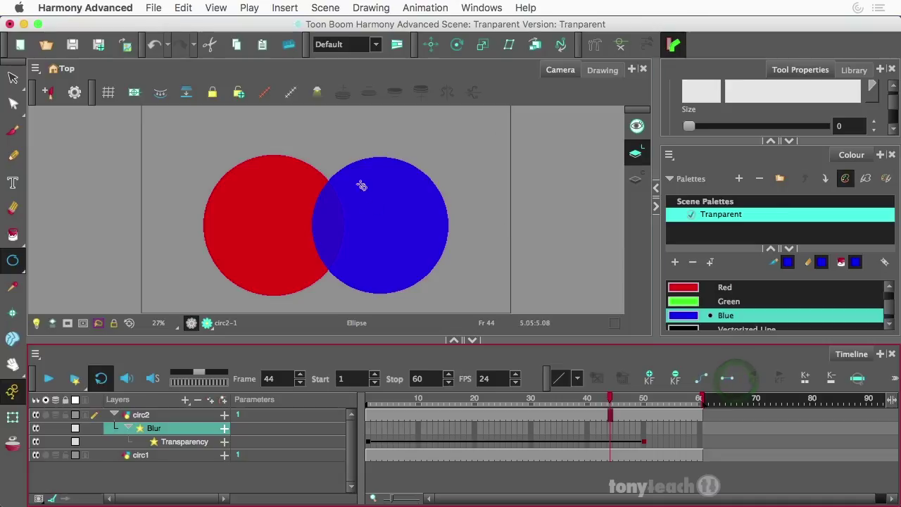
- Preview the blurred blue circle in Render View, clear the layer selection and return to the OpenGL view
left_click(206, 327)
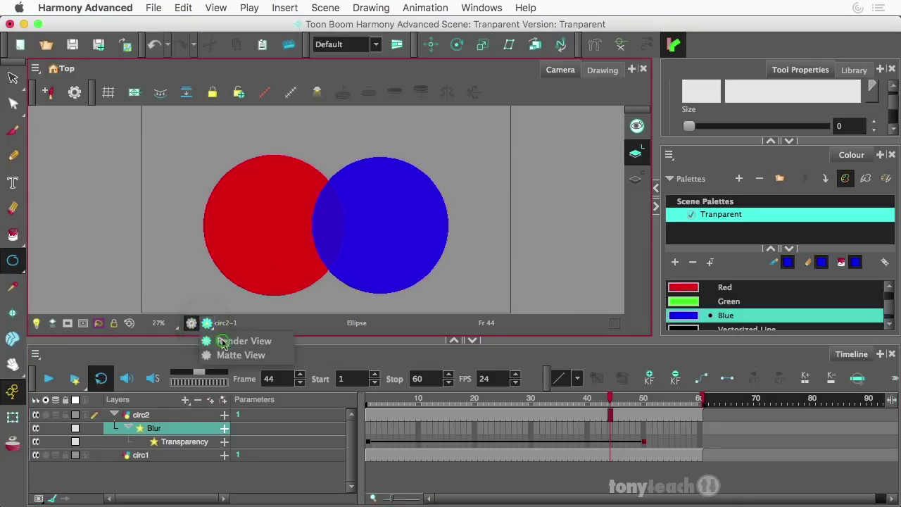
left_click(232, 341)
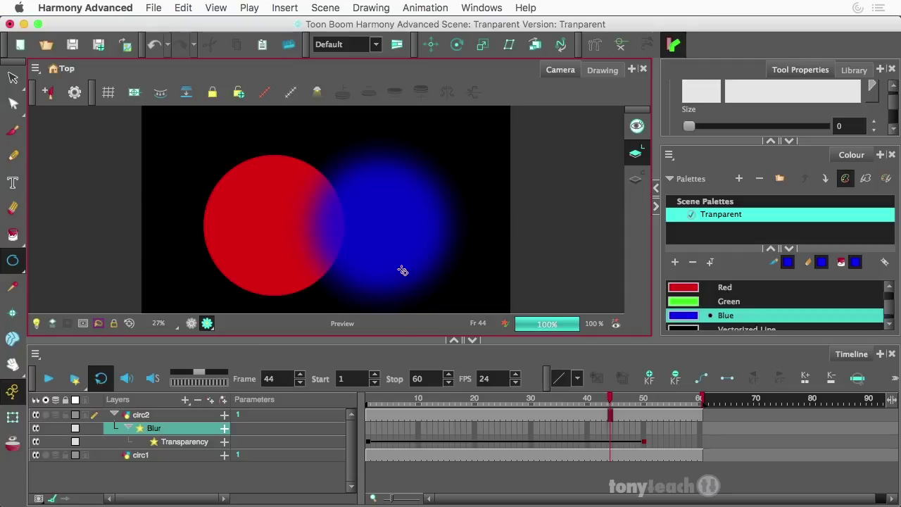
left_click(266, 473)
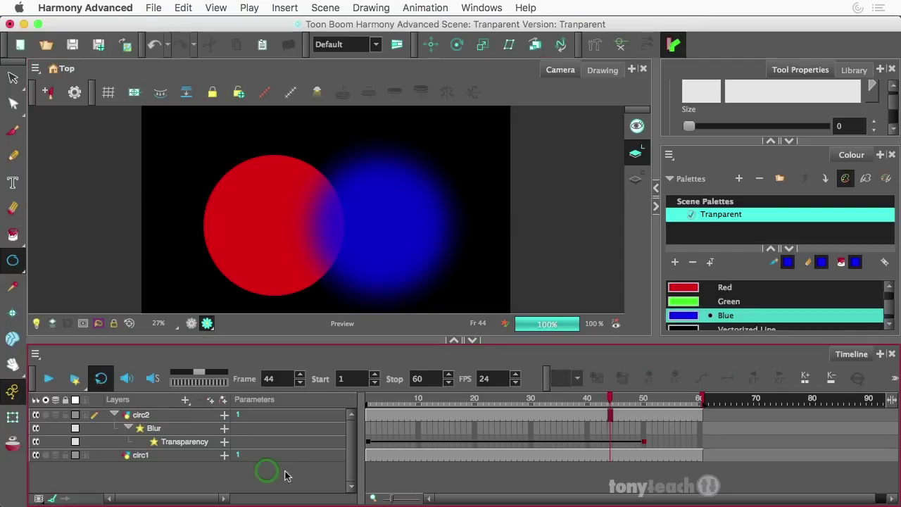
left_click(191, 322)
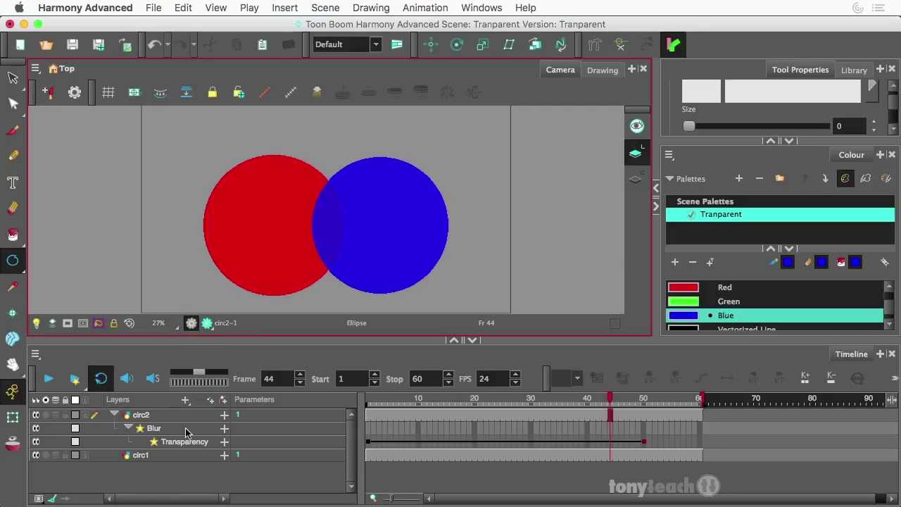
- Add a Colour-Card layer beneath the circle layers and deselect it
left_click(186, 399)
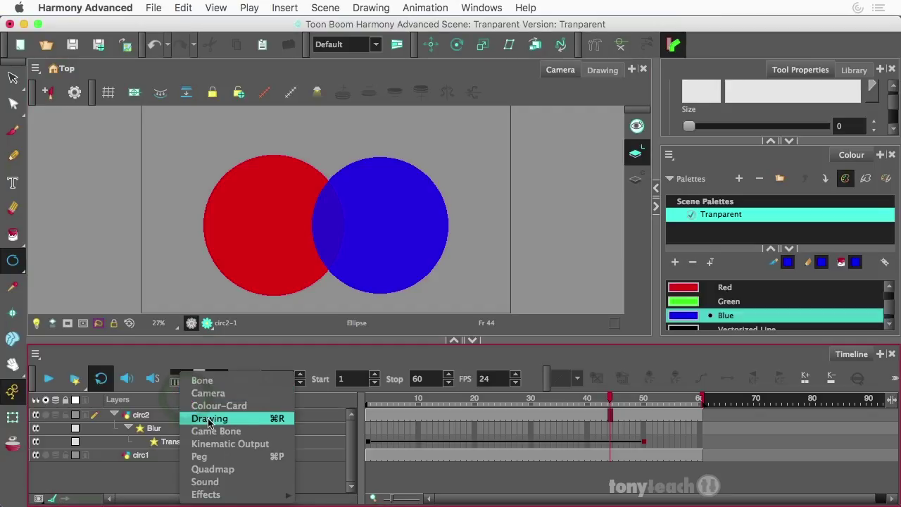
left_click(120, 482)
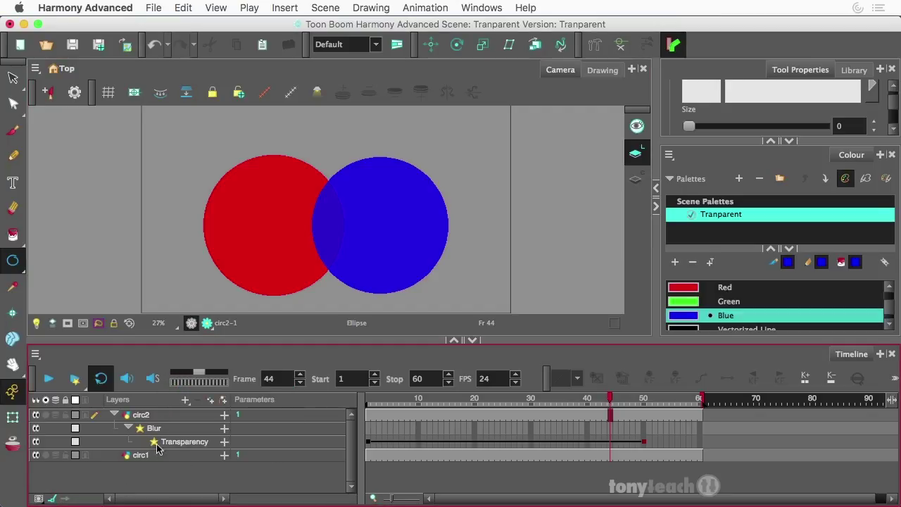
left_click(186, 399)
left_click(201, 404)
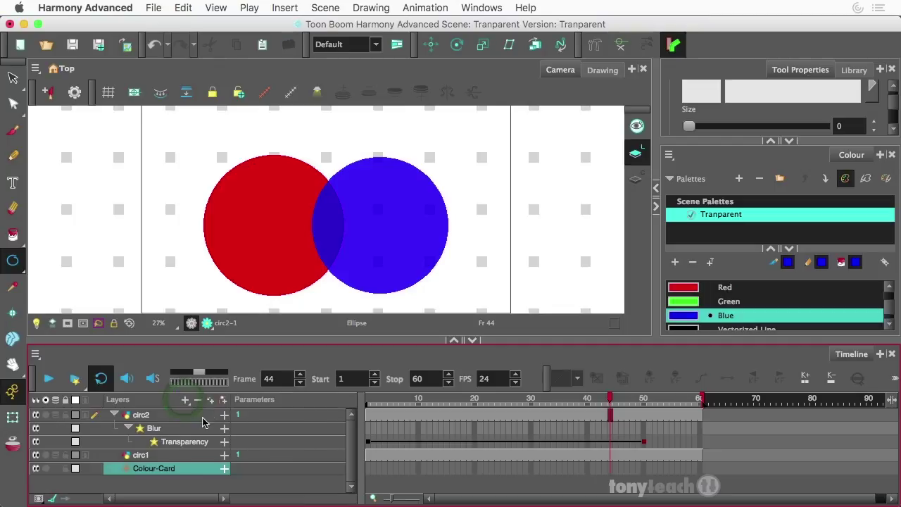
left_click(179, 487)
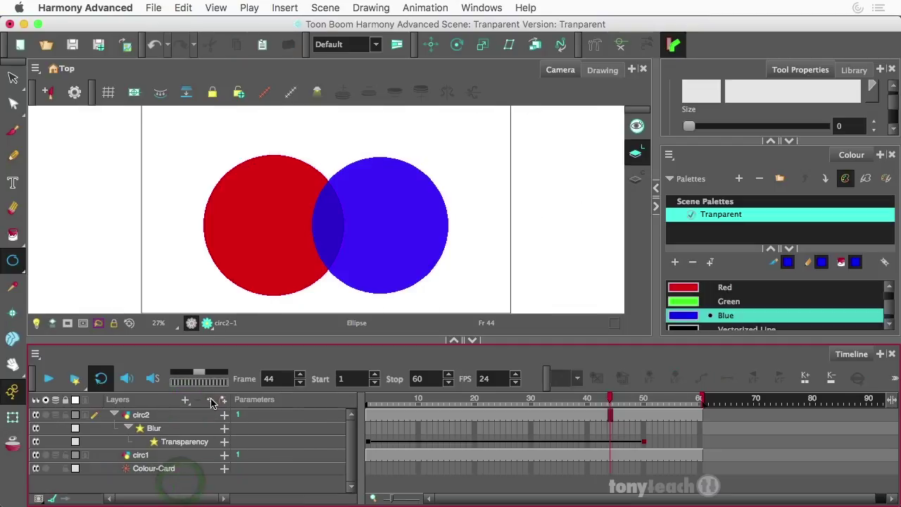
- Switch to Render View and check the blurred circle's transparency at several frames, ending at frame 48
left_click(206, 323)
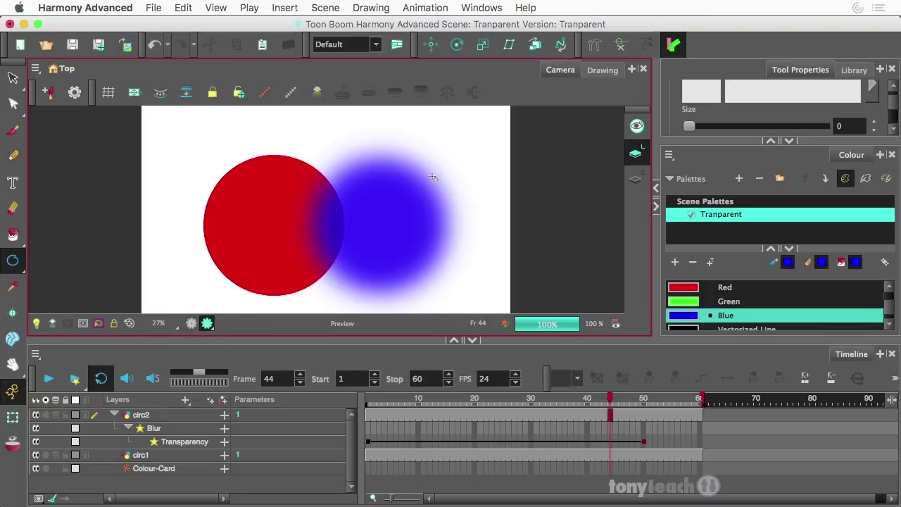
left_click(457, 401)
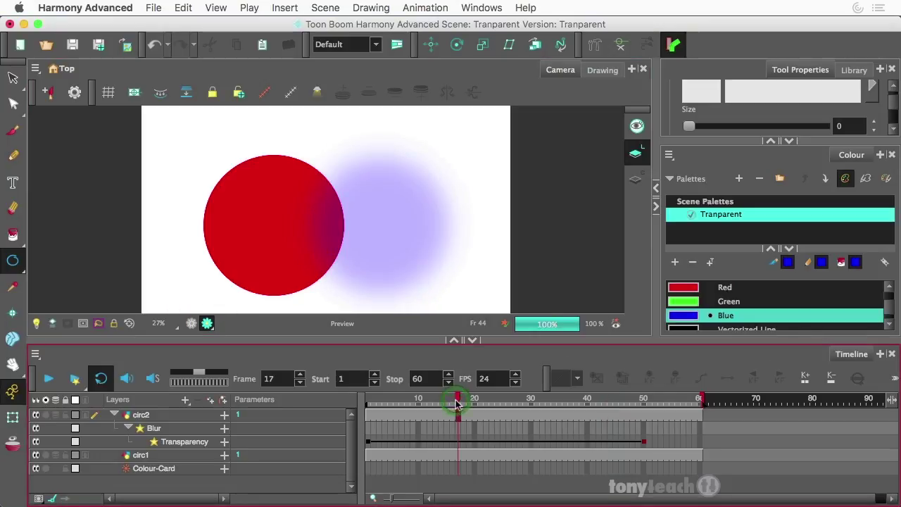
left_click(515, 398)
left_click_drag(514, 398, 447, 398)
left_click(408, 401)
left_click(553, 399)
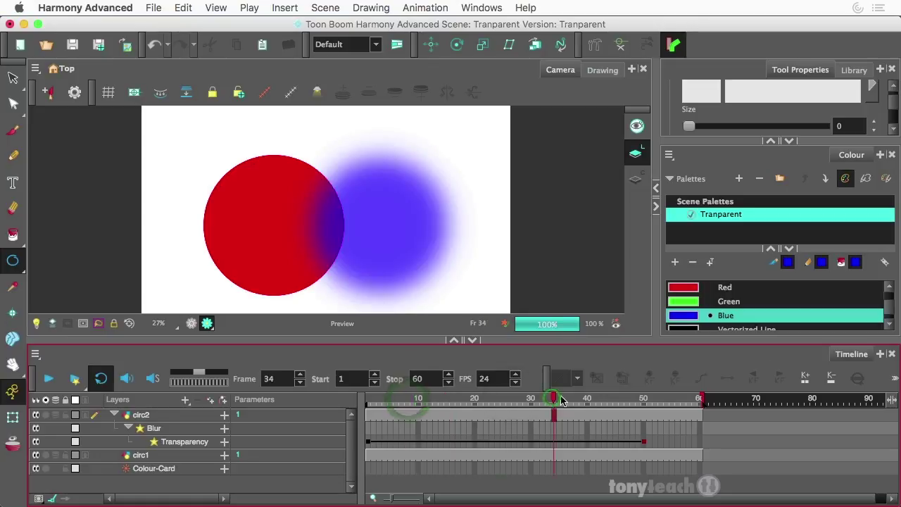
left_click(601, 399)
left_click(620, 400)
left_click(630, 399)
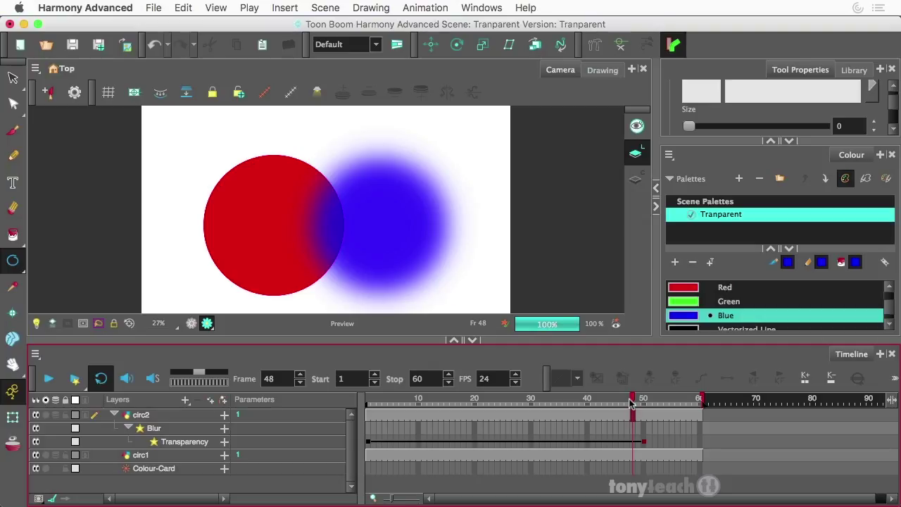
right_click(186, 399)
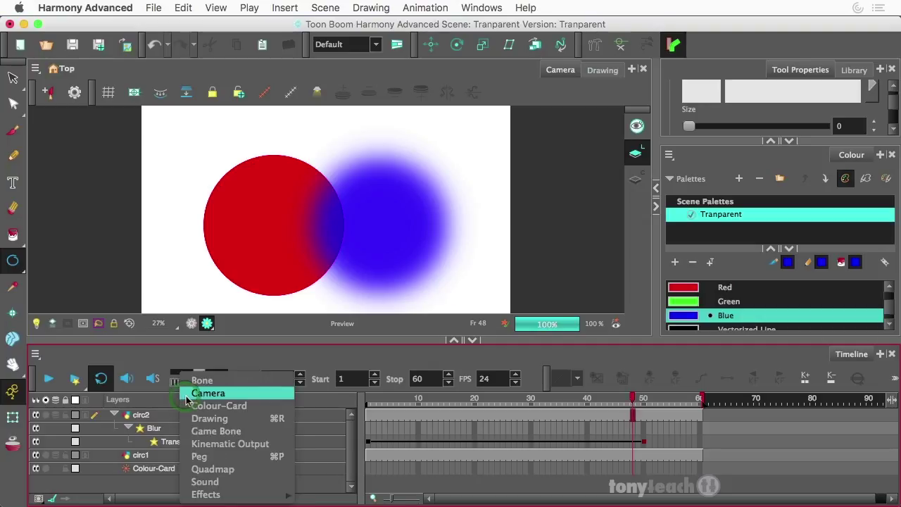
mouse_move(217, 495)
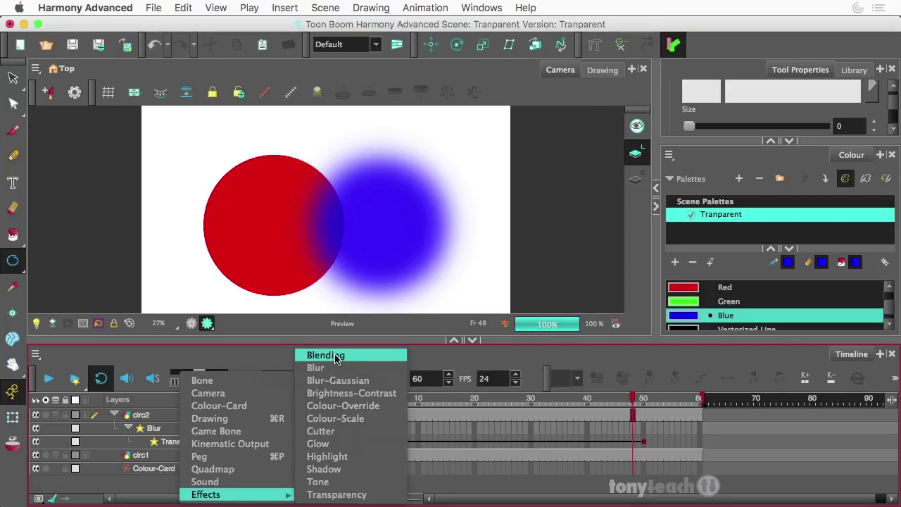
left_click(422, 358)
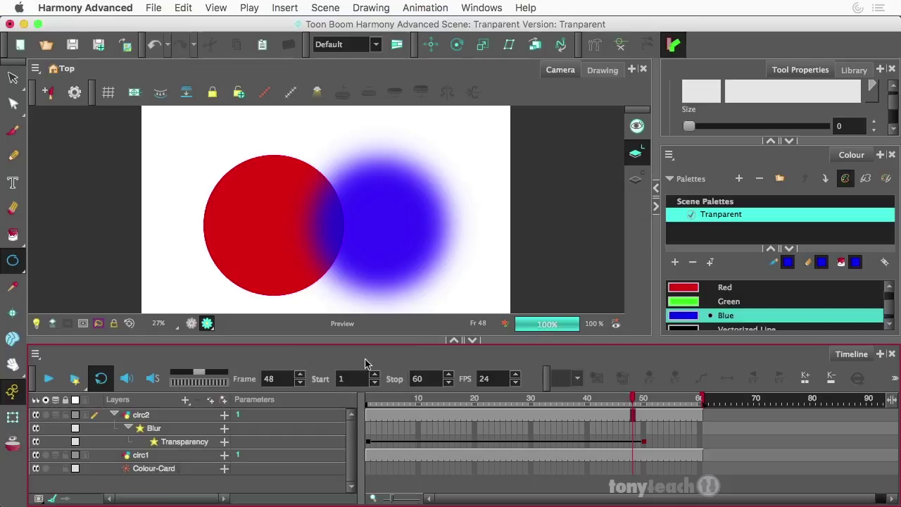
- Return the Camera view to OpenGL mode and enable Support Overlay and Underlay Arts in the advanced preferences
left_click(192, 323)
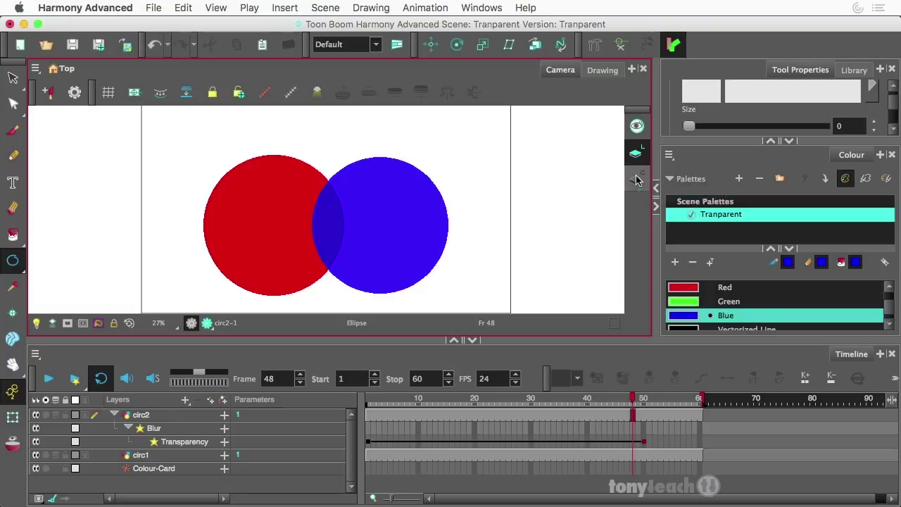
left_click(75, 8)
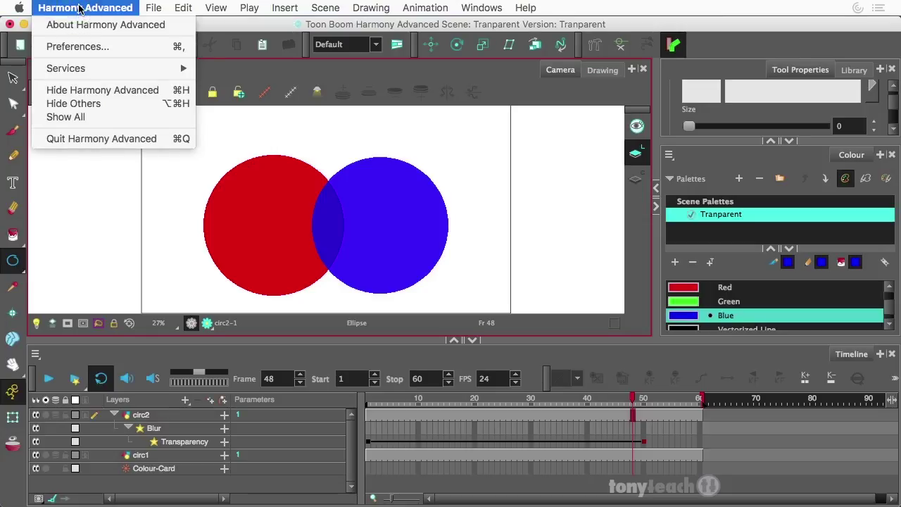
left_click(78, 47)
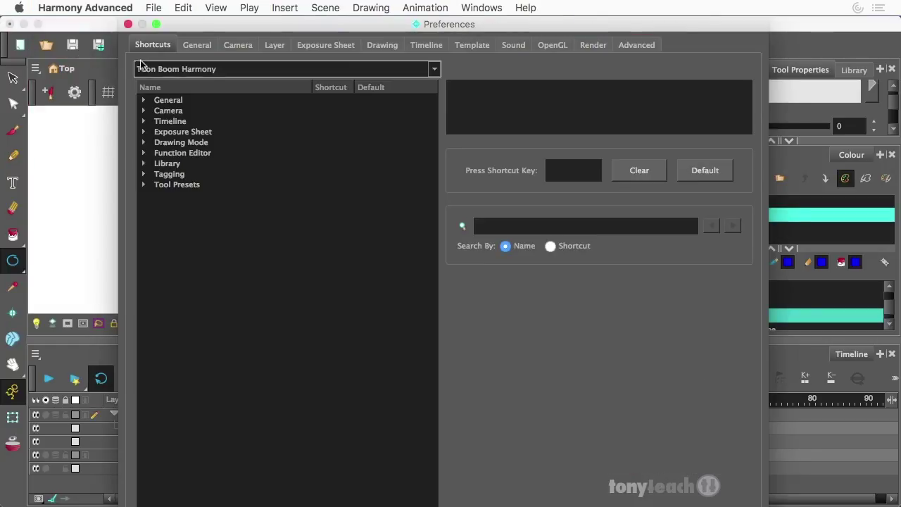
left_click(626, 49)
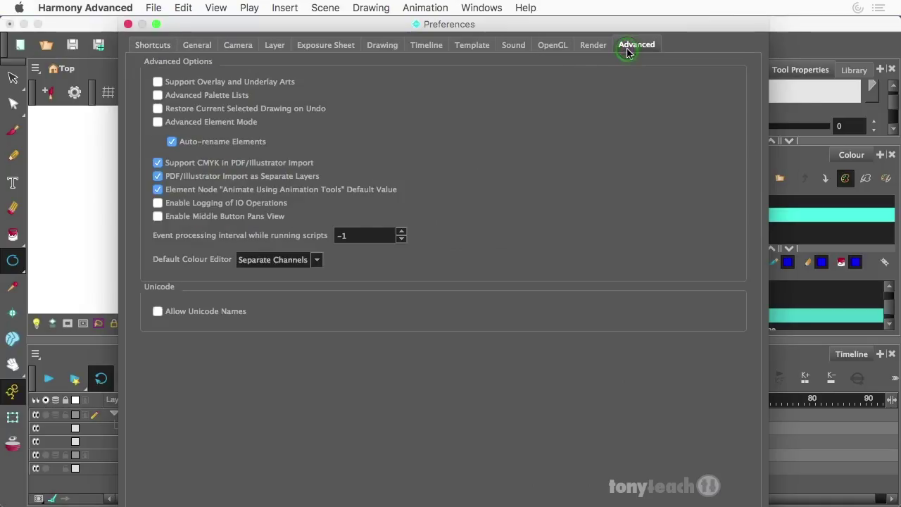
left_click(160, 84)
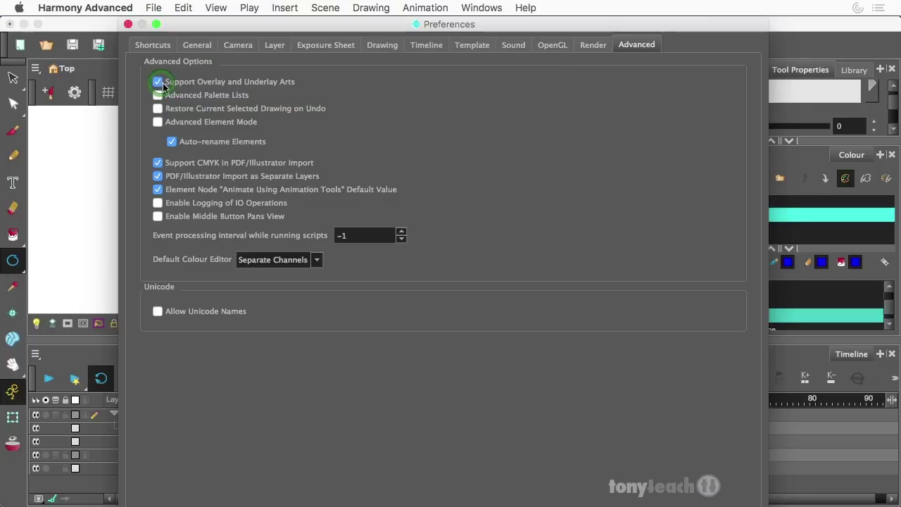